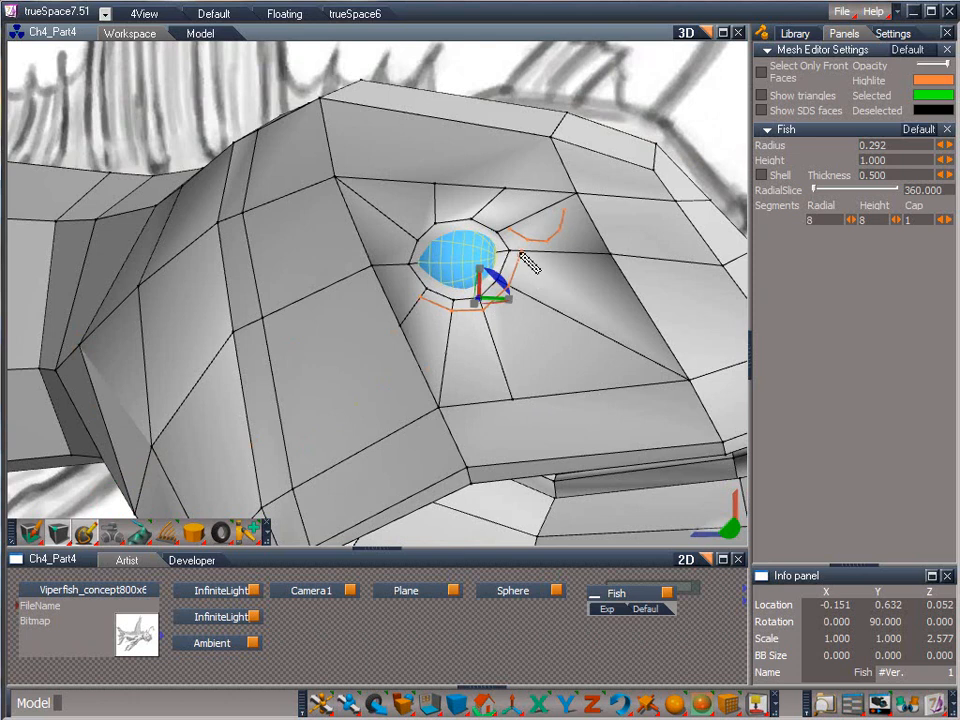
Draw the remaining edges of the new loop around the fish's eye socket and close it at the starting point
drag(733, 528, 808, 555)
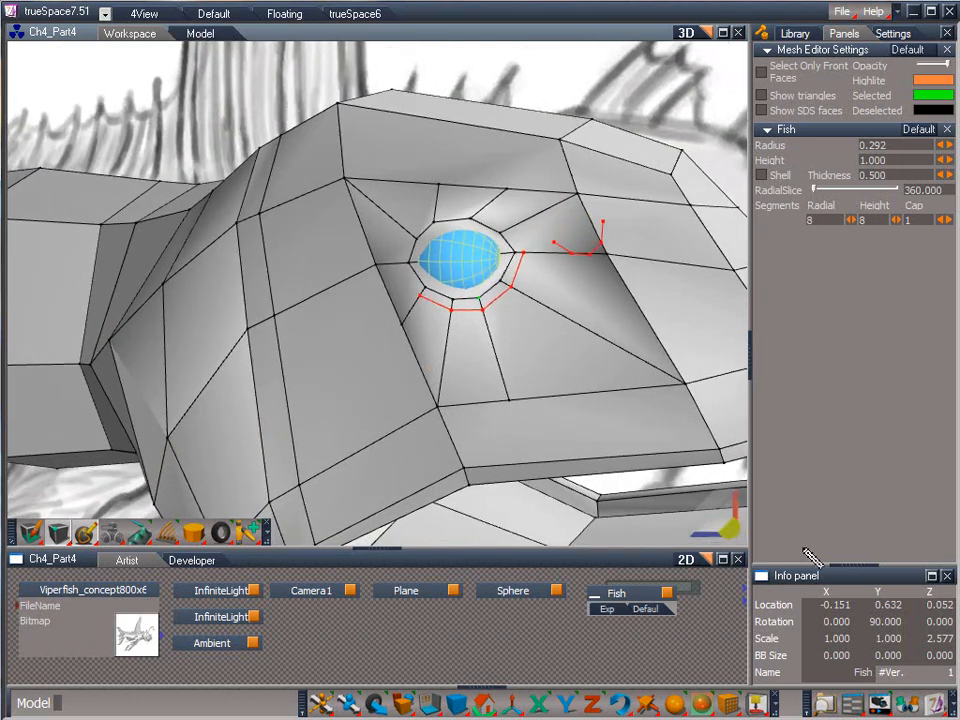
click(510, 229)
click(475, 212)
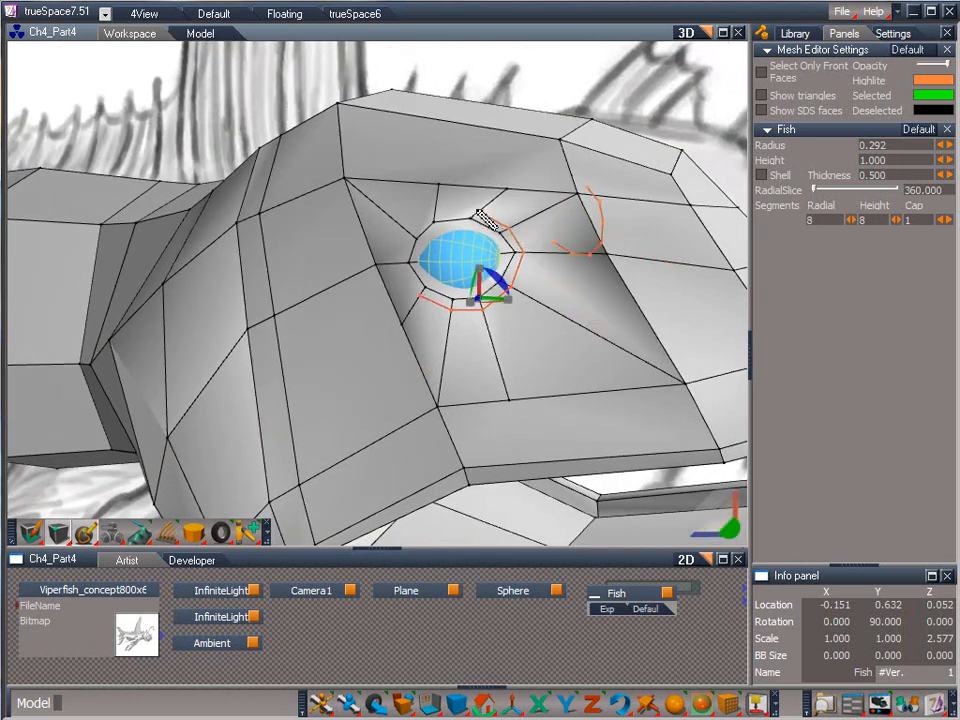
click(435, 212)
click(406, 236)
click(400, 263)
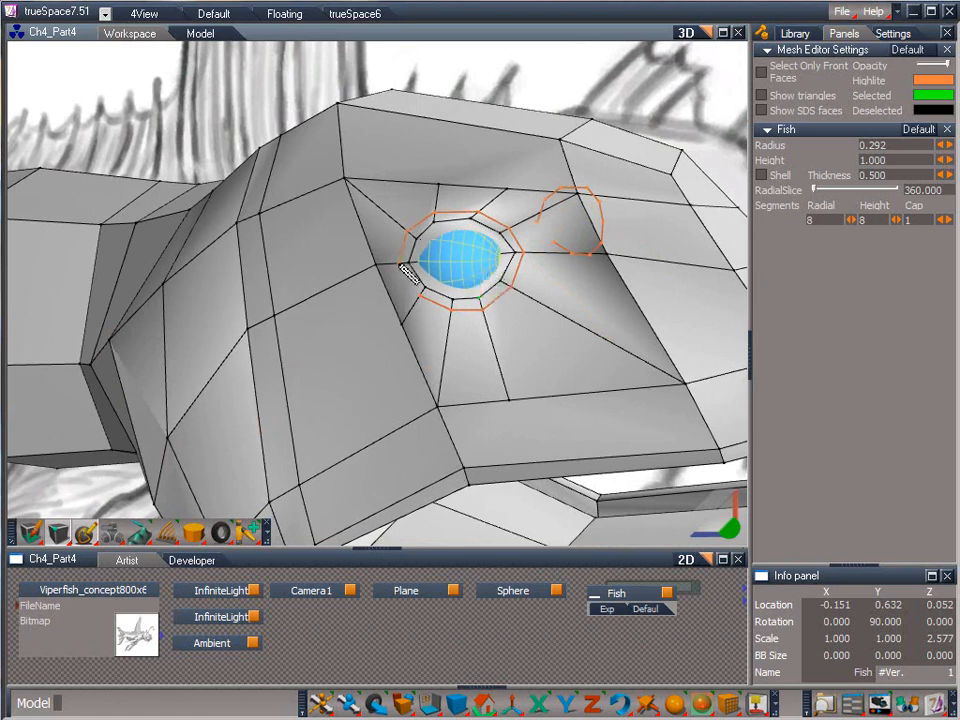
click(420, 295)
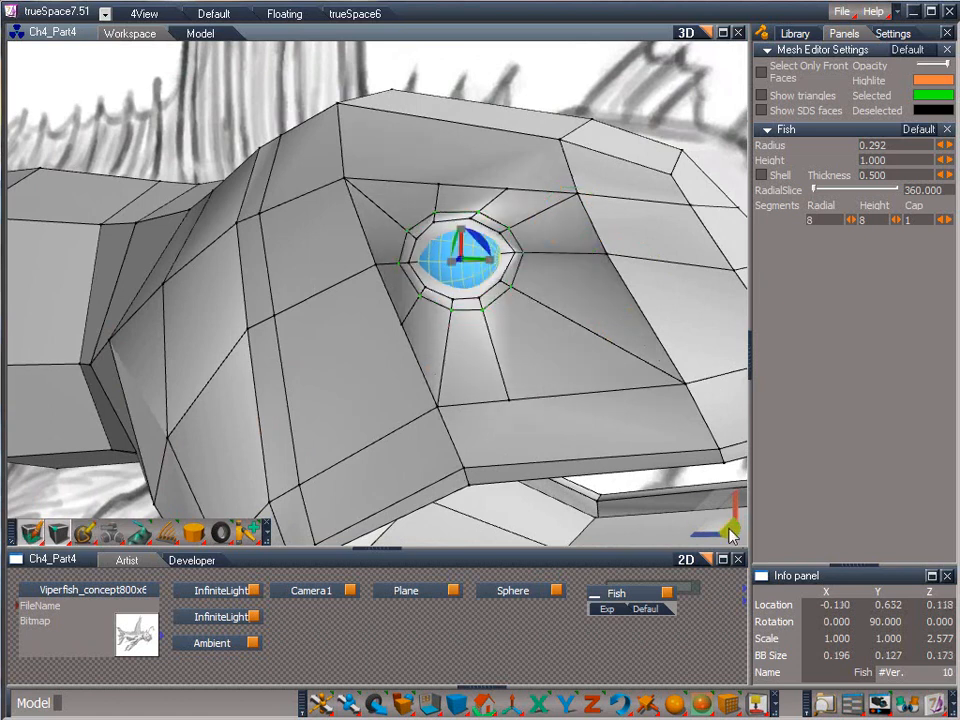
Reposition the vertex of the outer eye loop directly above the eye to shape the upper lid
drag(731, 531, 959, 450)
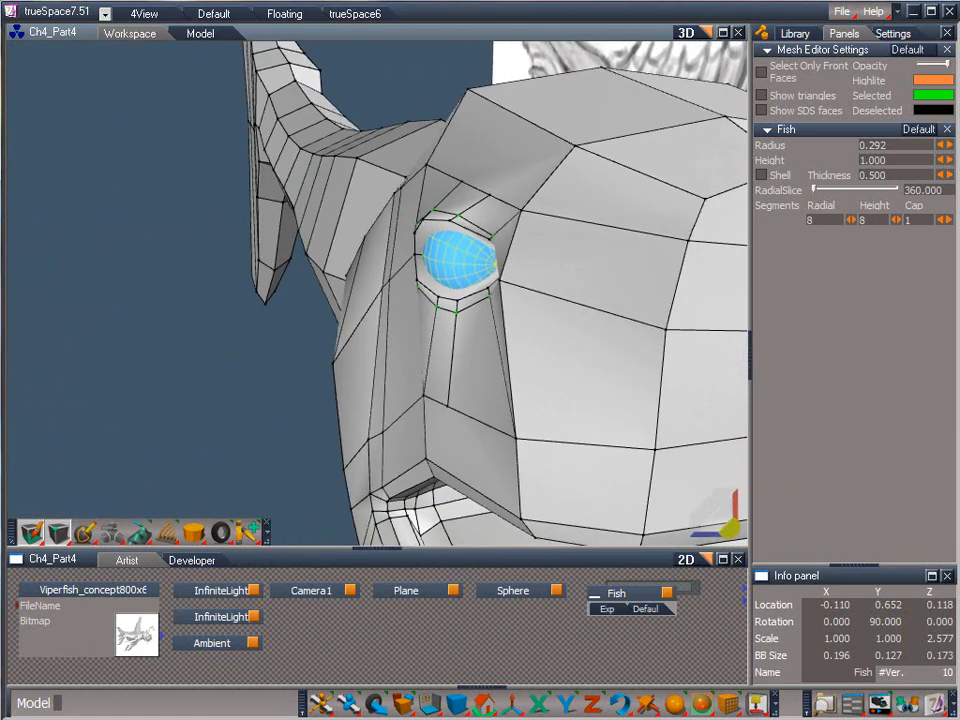
click(452, 214)
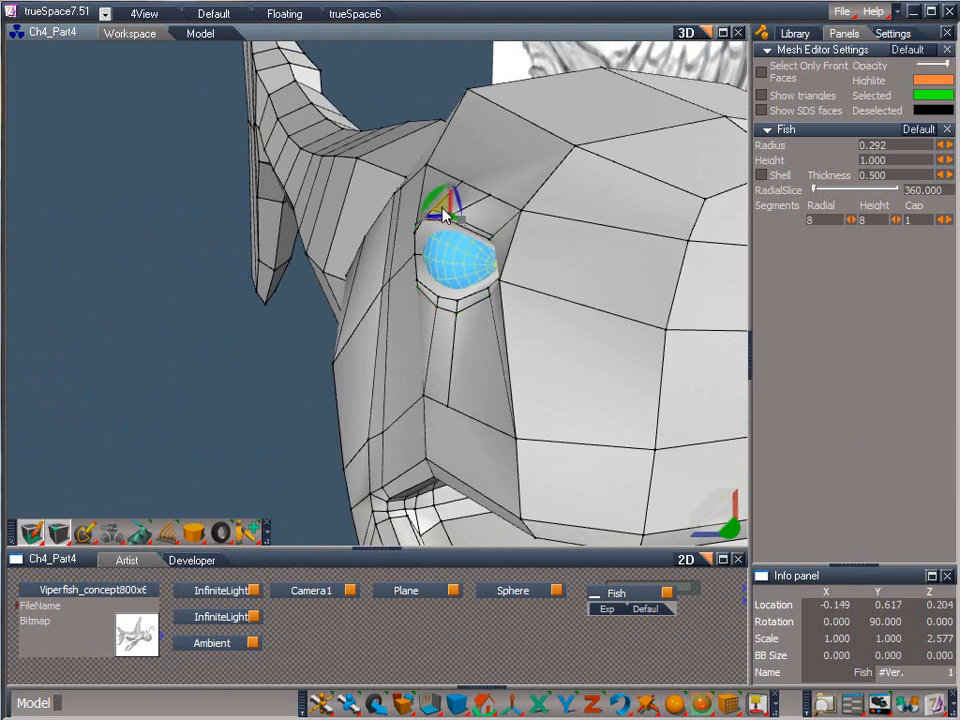
drag(733, 531, 744, 650)
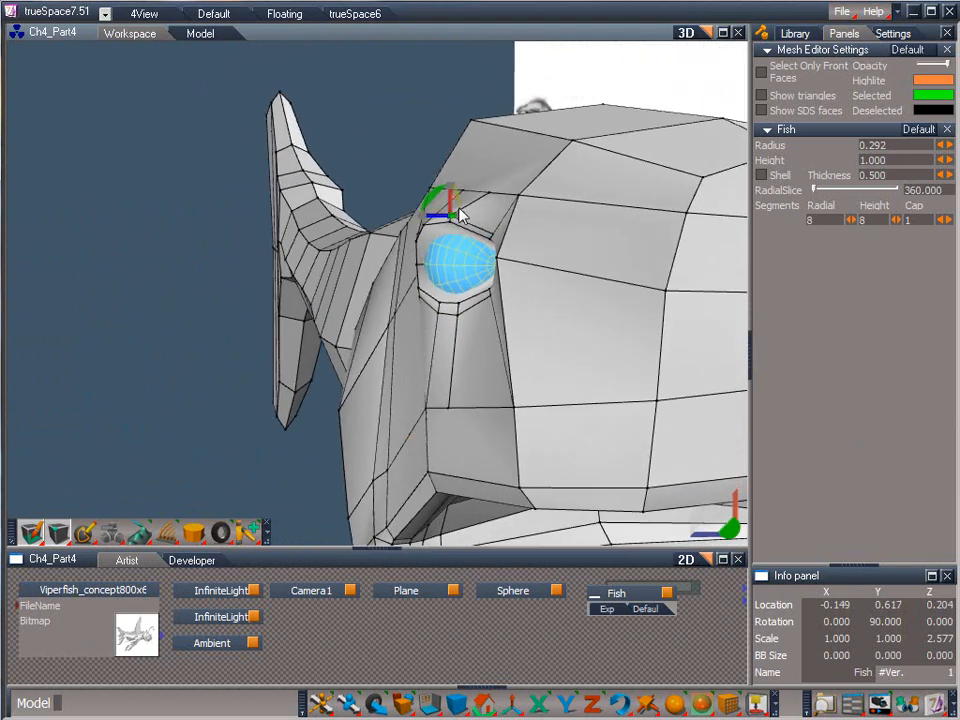
drag(441, 200, 441, 222)
Move the vertices in front of the eye forward along the head, forming a pointed front corner on the socket
drag(505, 270, 590, 306)
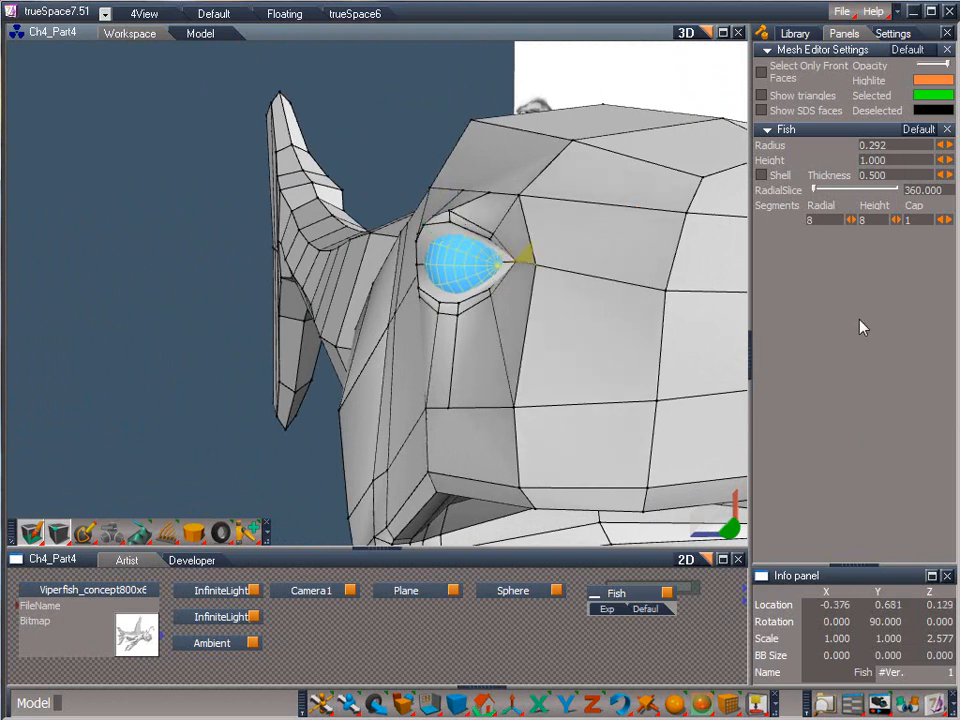
drag(924, 331, 939, 333)
drag(735, 531, 917, 531)
drag(541, 254, 626, 284)
click(629, 293)
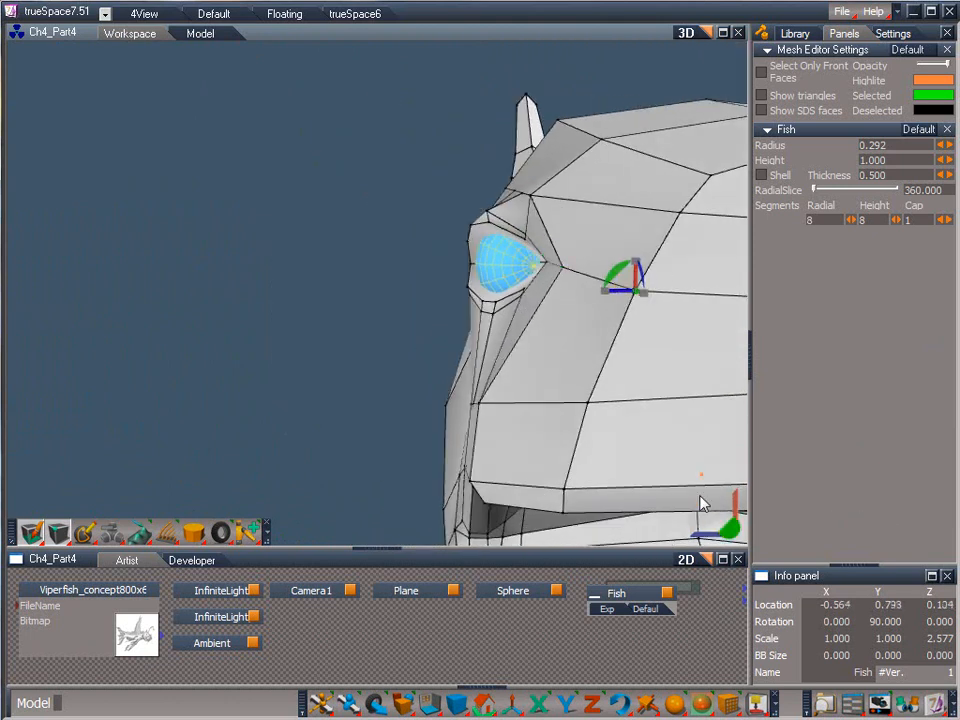
Shift the vertex at the eye's front corner and the brow vertex above it inward toward the head's centre line
drag(740, 529, 602, 484)
click(333, 248)
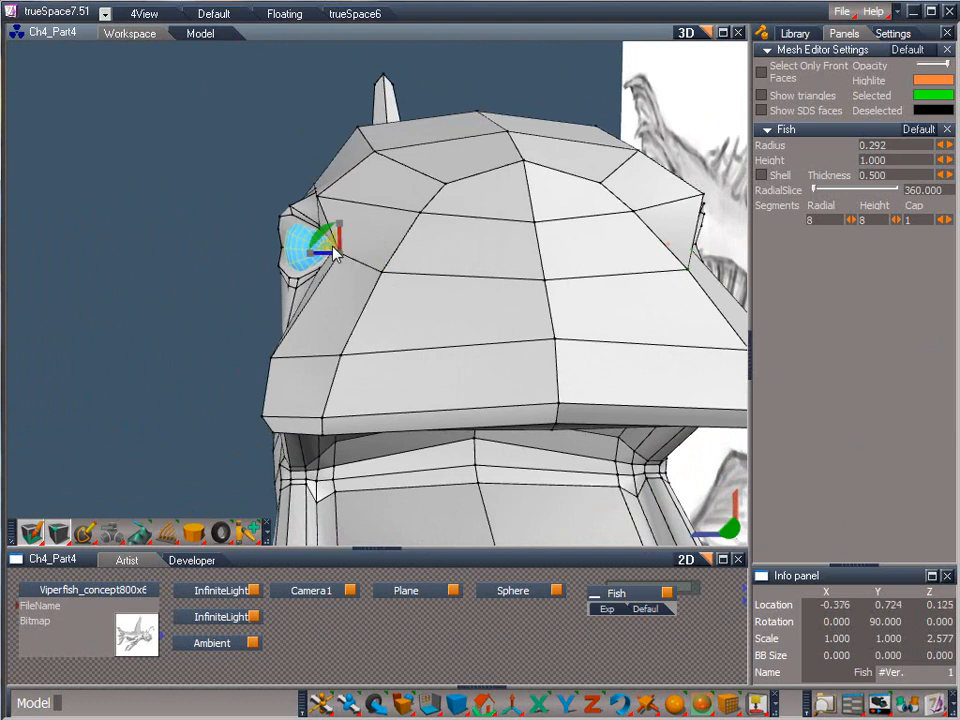
drag(318, 243, 328, 243)
click(324, 193)
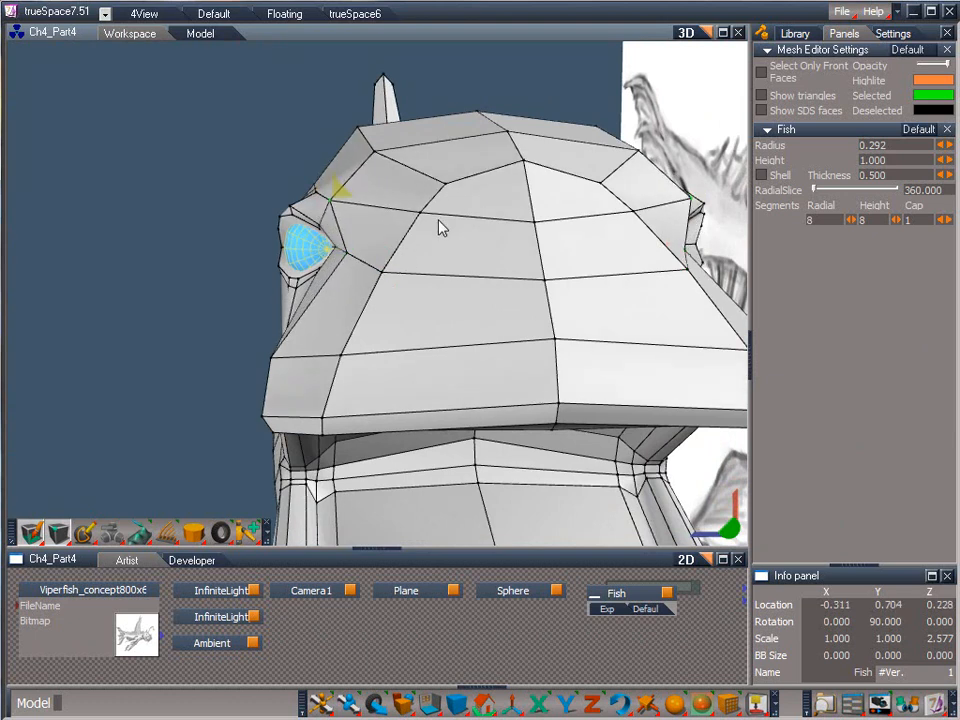
Adjust the vertex at the upper rear of the outer eye loop so it sits slightly outward from the head
drag(734, 529, 660, 500)
click(483, 227)
drag(476, 219, 368, 211)
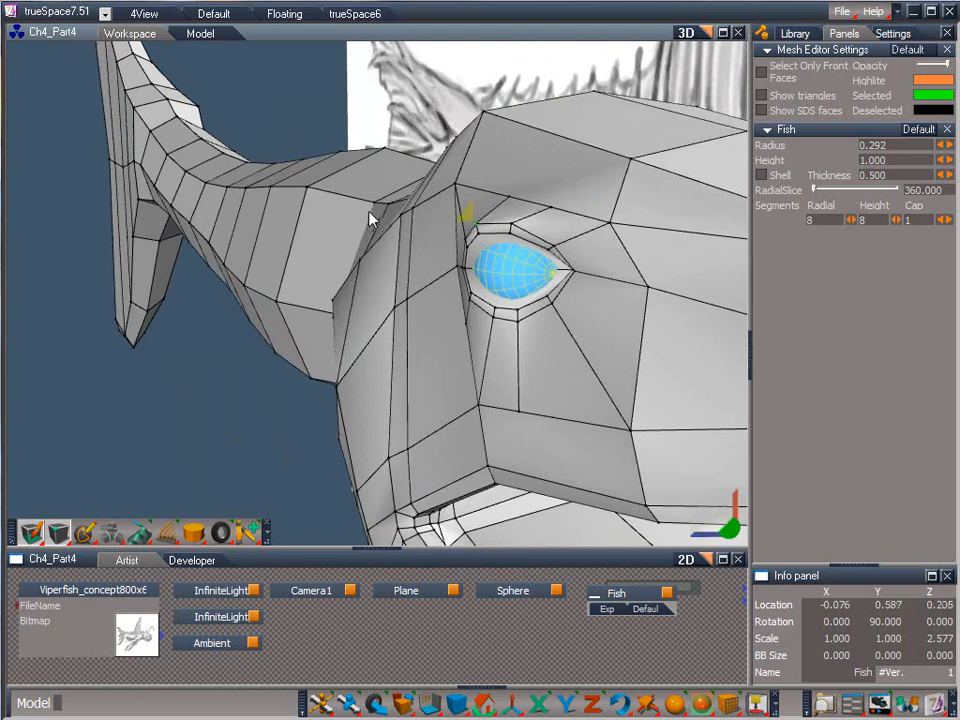
drag(729, 531, 925, 568)
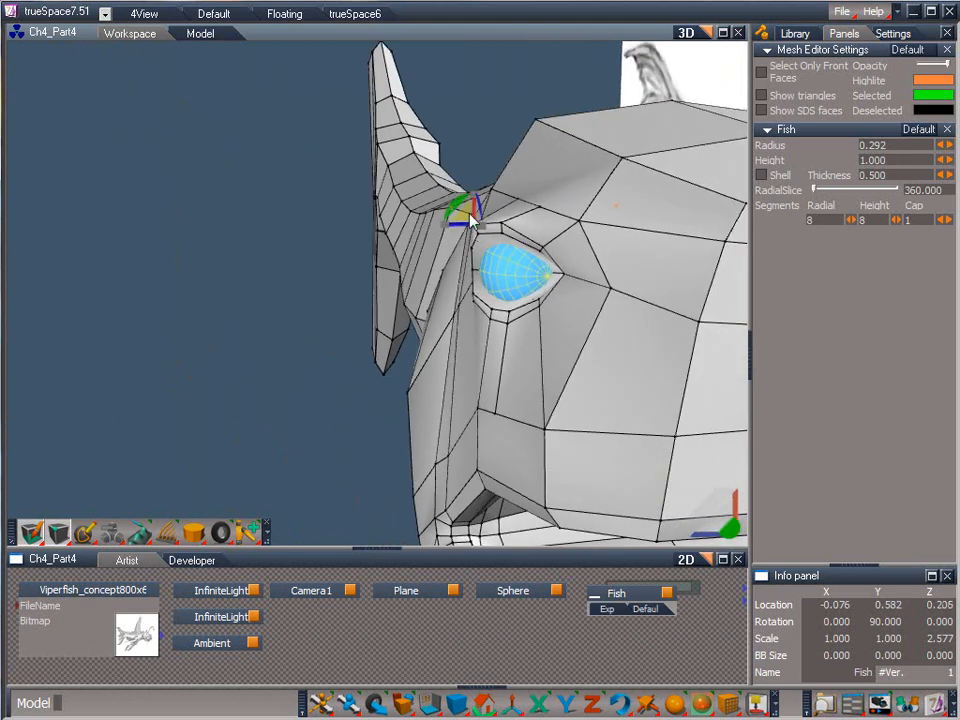
drag(467, 214, 476, 218)
Pull the rear eye loop vertex below the upper rear corner outward and refine its position from the side
drag(724, 532, 548, 482)
click(457, 238)
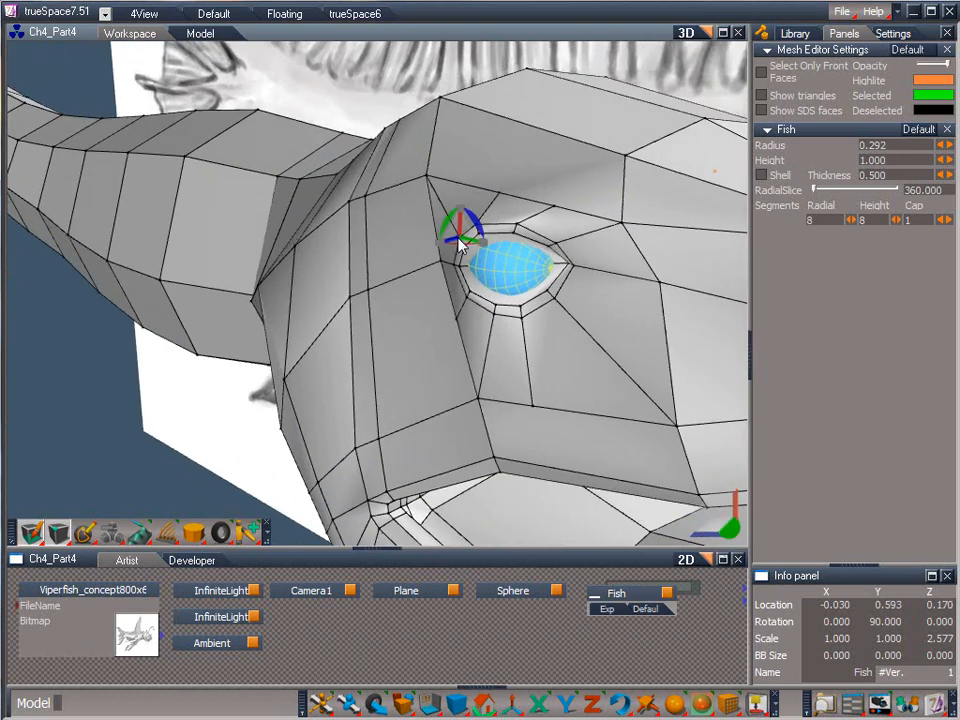
drag(438, 245, 418, 260)
drag(728, 530, 505, 448)
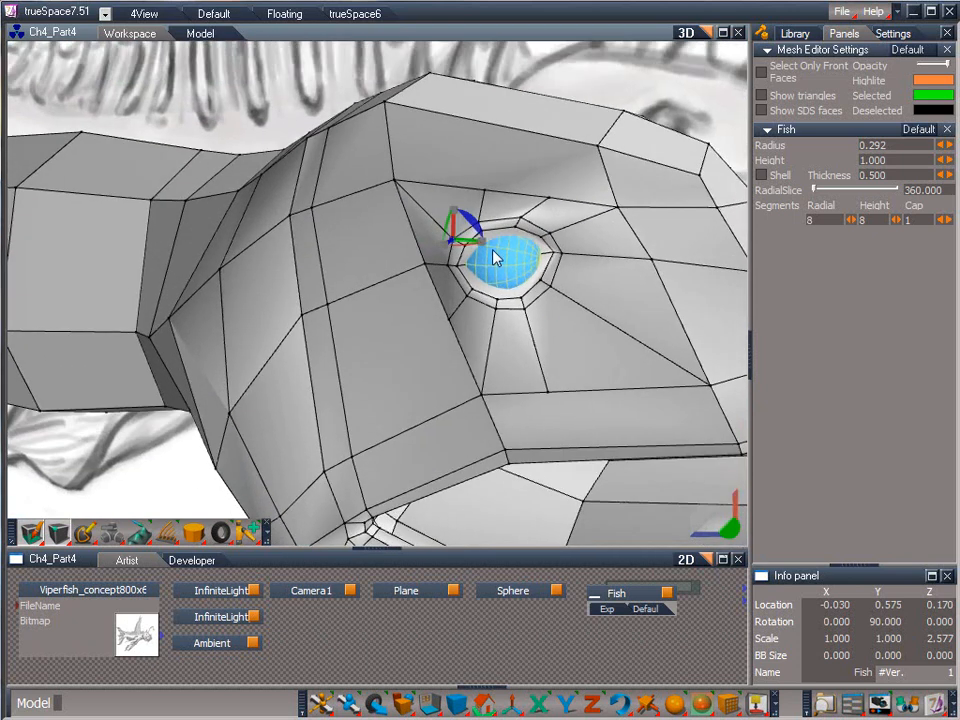
drag(468, 231, 483, 239)
Reposition the eye loop vertex directly behind the eye to round off the rear of the socket
click(452, 266)
drag(731, 531, 844, 536)
drag(426, 270, 417, 276)
drag(729, 529, 466, 484)
drag(463, 275, 476, 266)
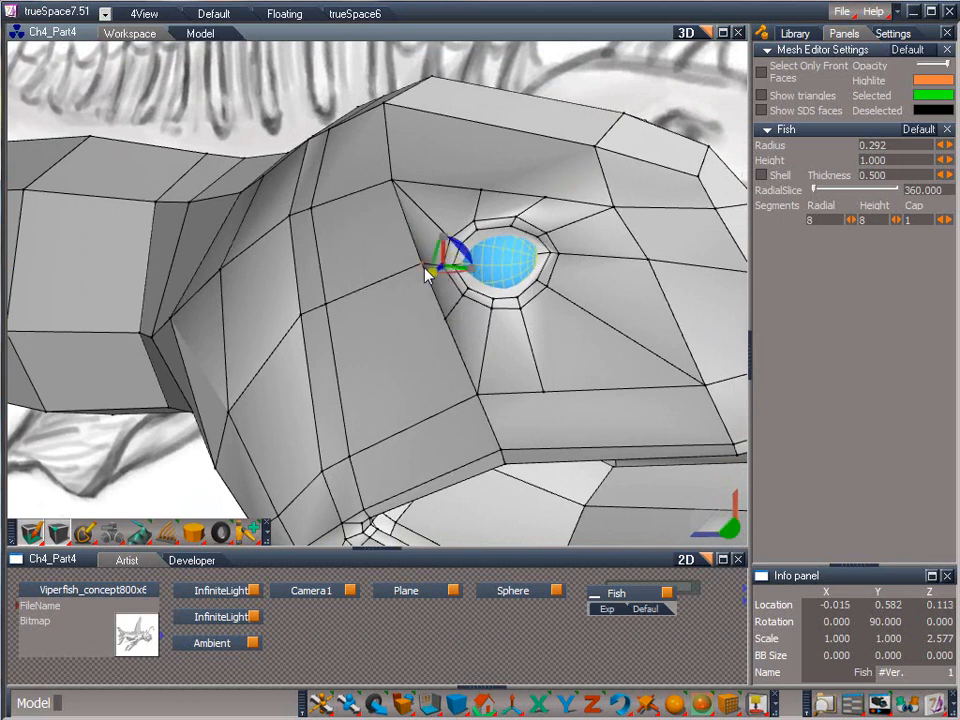
Pull the outer head vertex just behind the eye loop outward from the head
click(425, 269)
drag(730, 531, 548, 422)
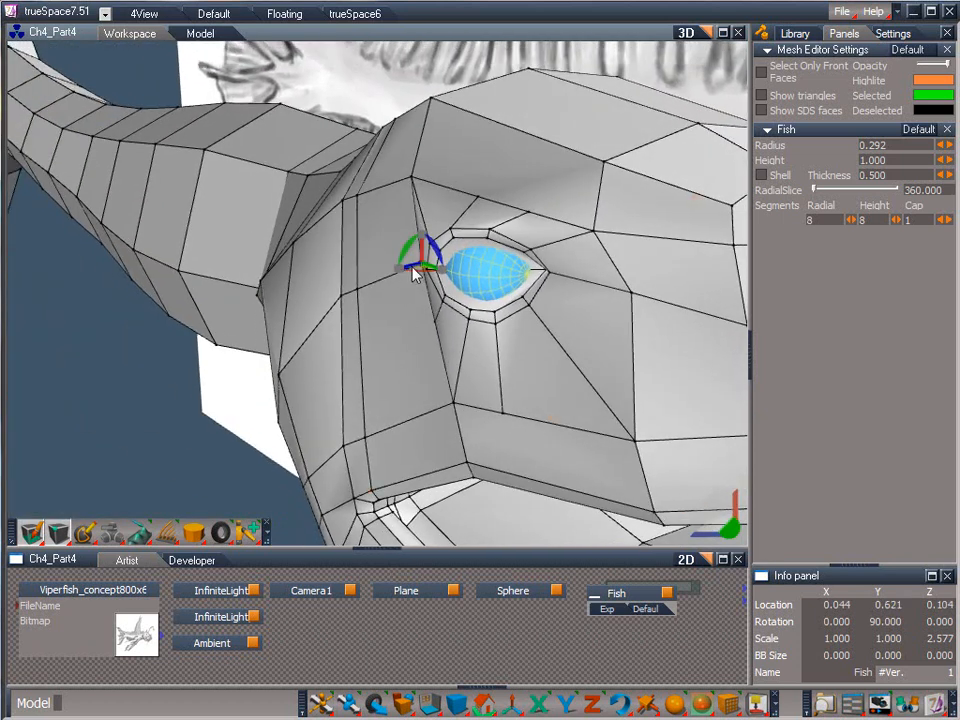
drag(418, 273, 362, 297)
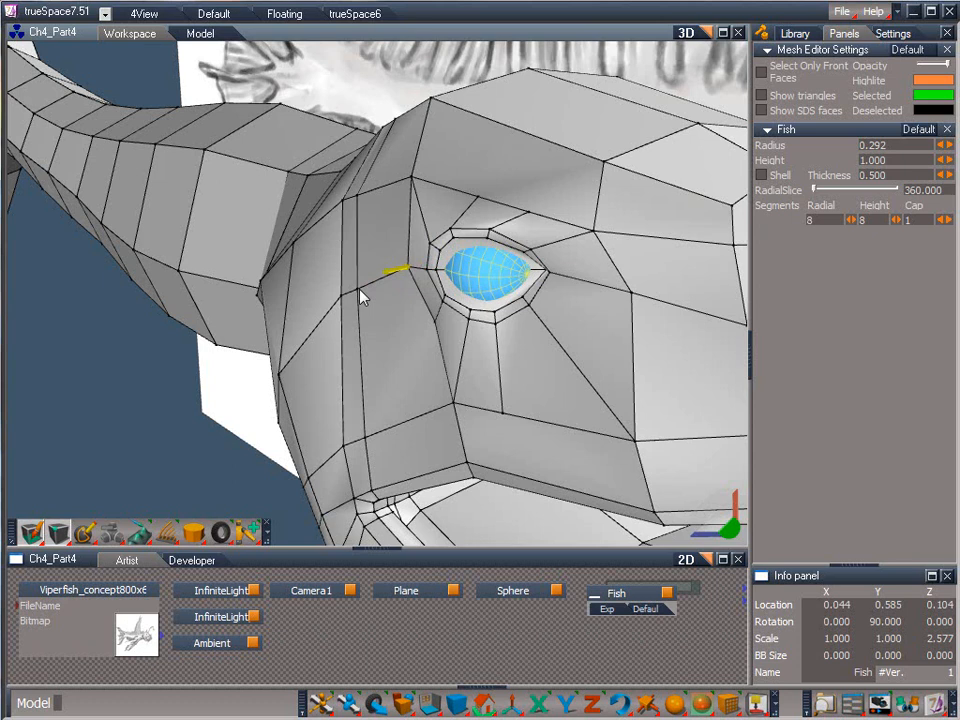
Move the head vertex and the eye loop vertices at the lower rear of the eye outward to shape the lower lid
click(433, 321)
drag(430, 330, 403, 349)
drag(735, 537, 835, 475)
drag(435, 304, 363, 292)
click(456, 322)
drag(734, 531, 657, 486)
drag(440, 312, 414, 300)
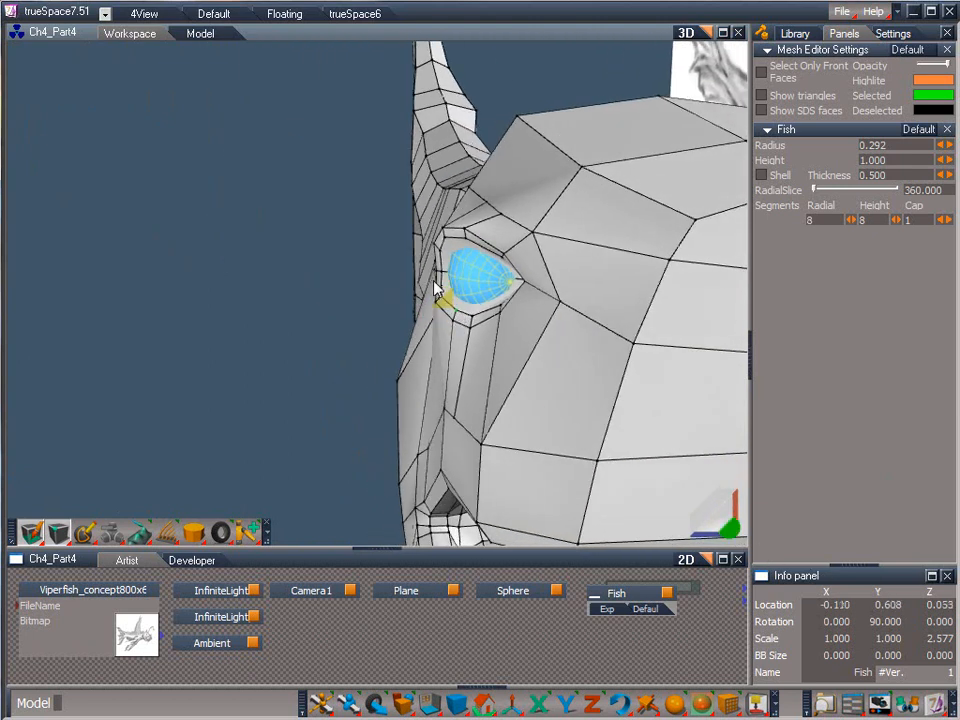
Nudge the outer loop vertex at the eye's front corner back toward the eye
drag(731, 528, 608, 488)
click(536, 284)
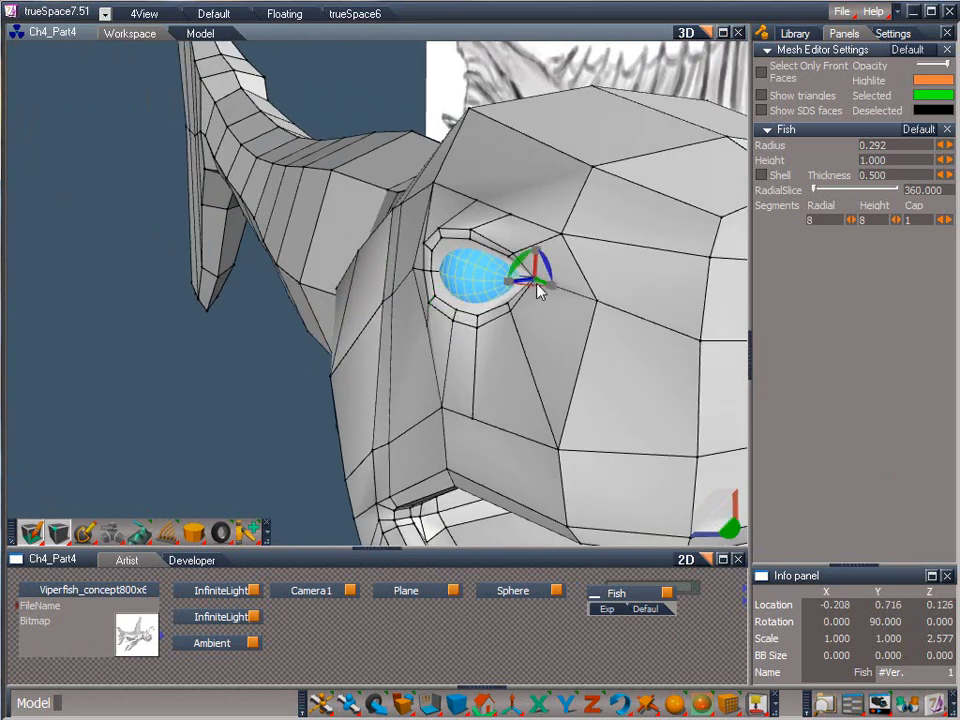
mouse_move(538, 288)
mouse_down()
mouse_move(598, 268)
mouse_move(524, 282)
mouse_up()
Add a line of edges from the eye's front corner forward across the side of the snout
mouse_move(731, 528)
mouse_down()
mouse_move(664, 510)
mouse_move(572, 525)
mouse_up()
click(91, 533)
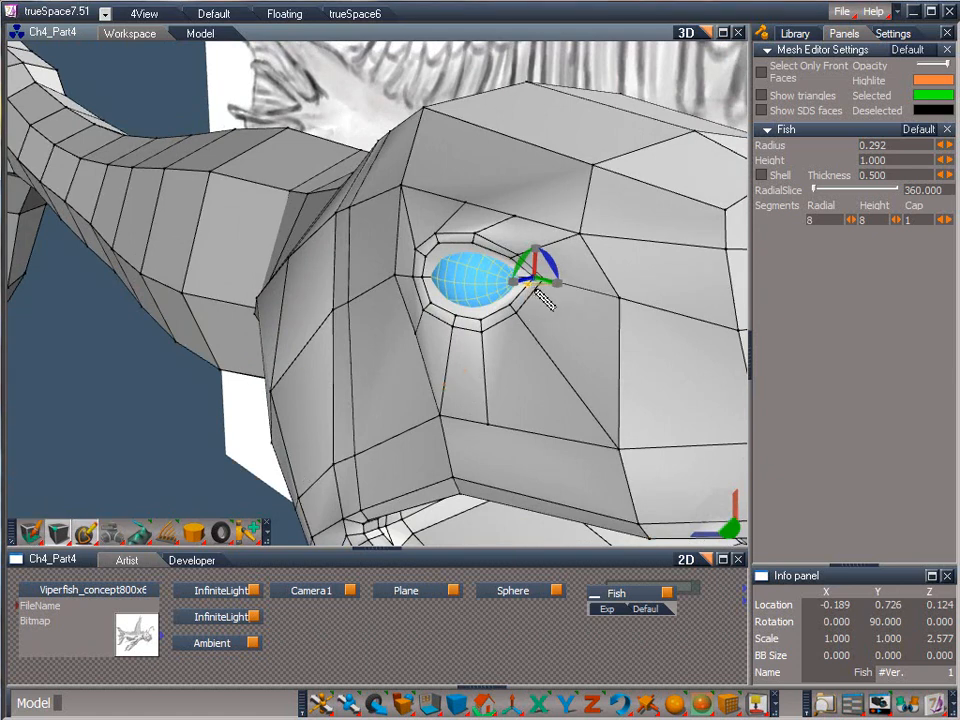
drag(540, 288, 762, 534)
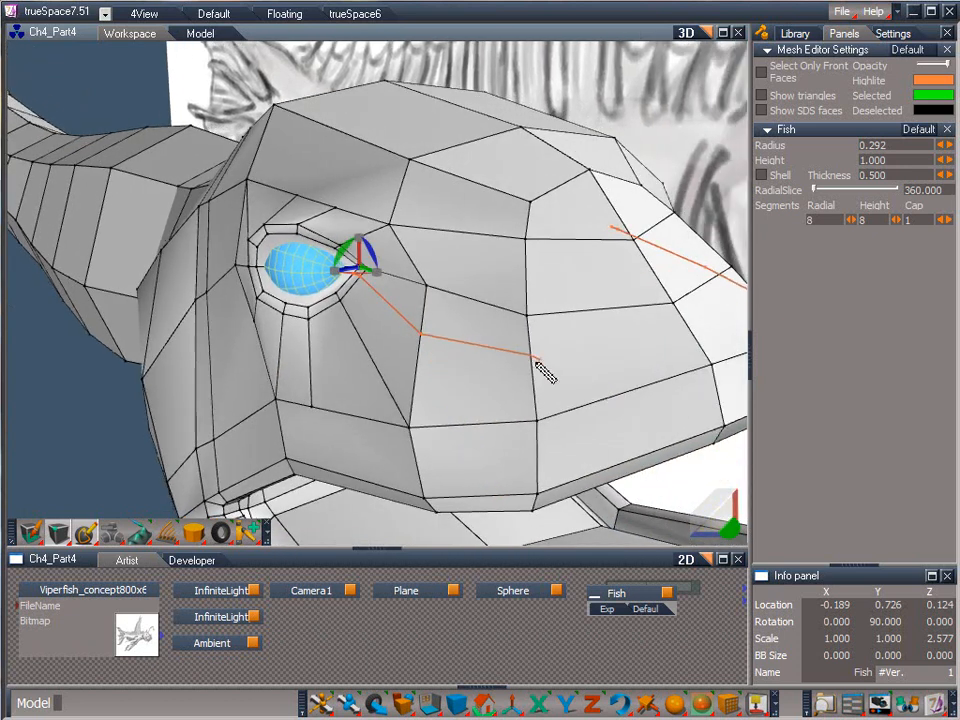
click(690, 334)
right_click(659, 359)
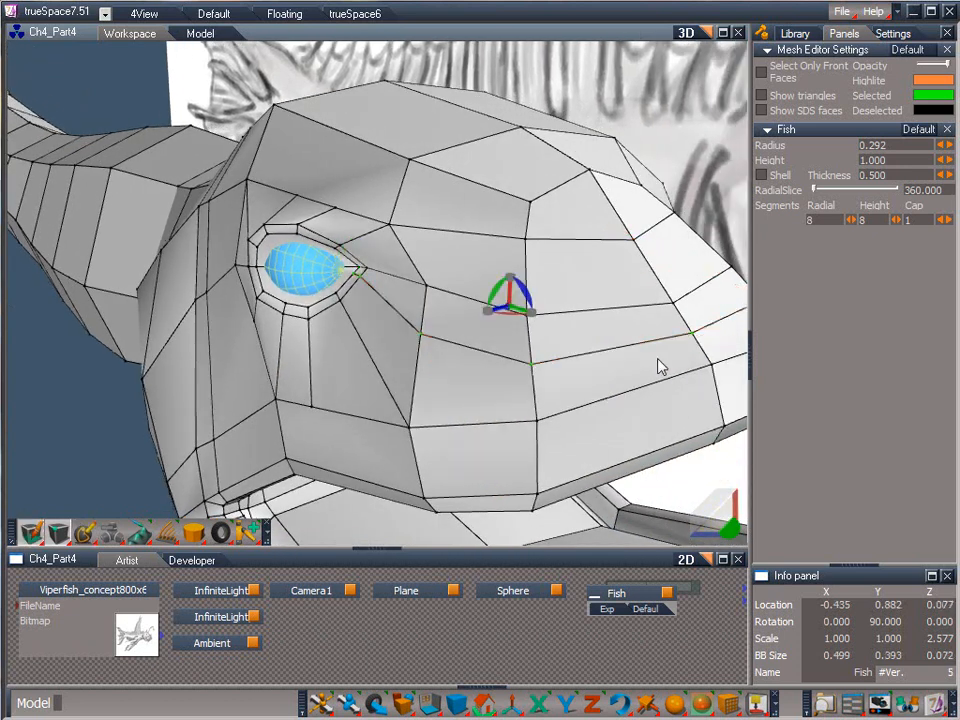
Add two lines of edges from the vertices above the eye up over the top of the head
drag(716, 522, 703, 482)
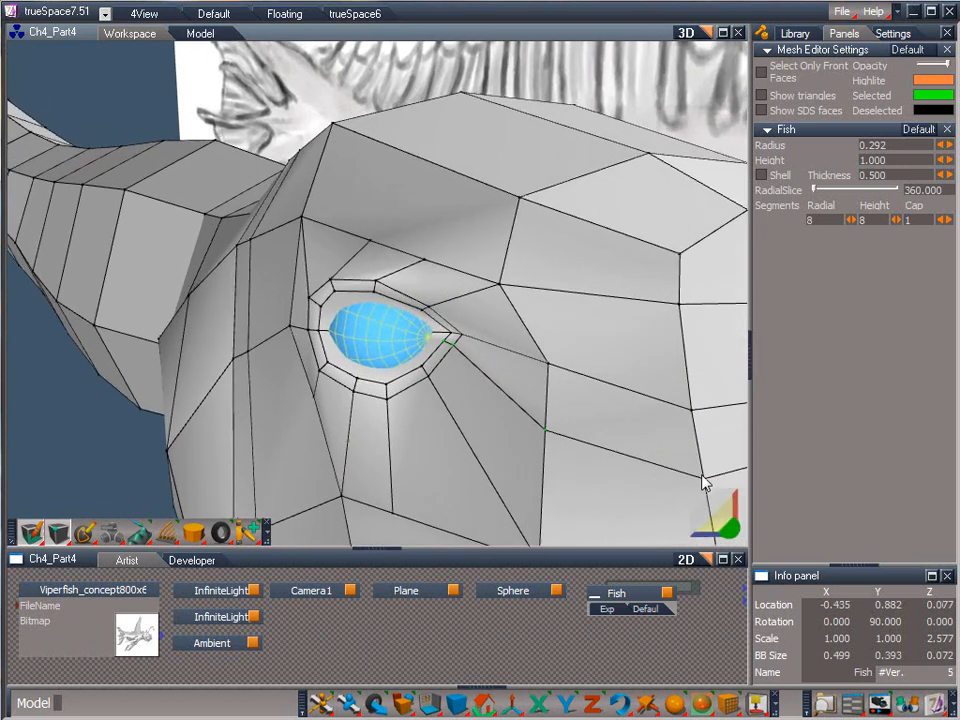
click(426, 259)
click(472, 188)
right_click(510, 144)
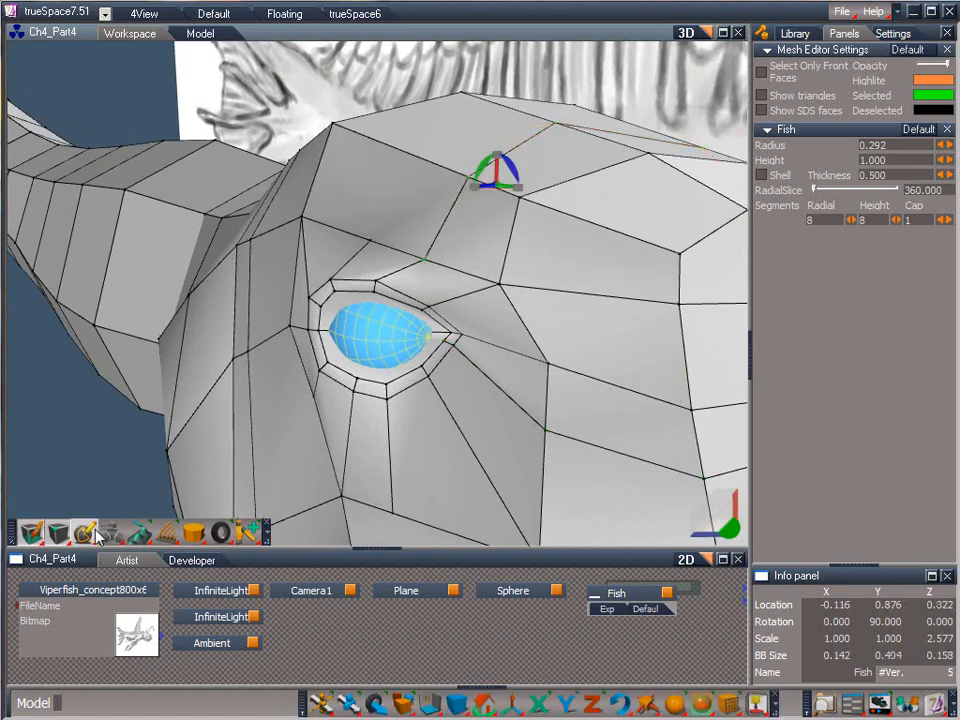
click(370, 240)
click(399, 151)
click(502, 106)
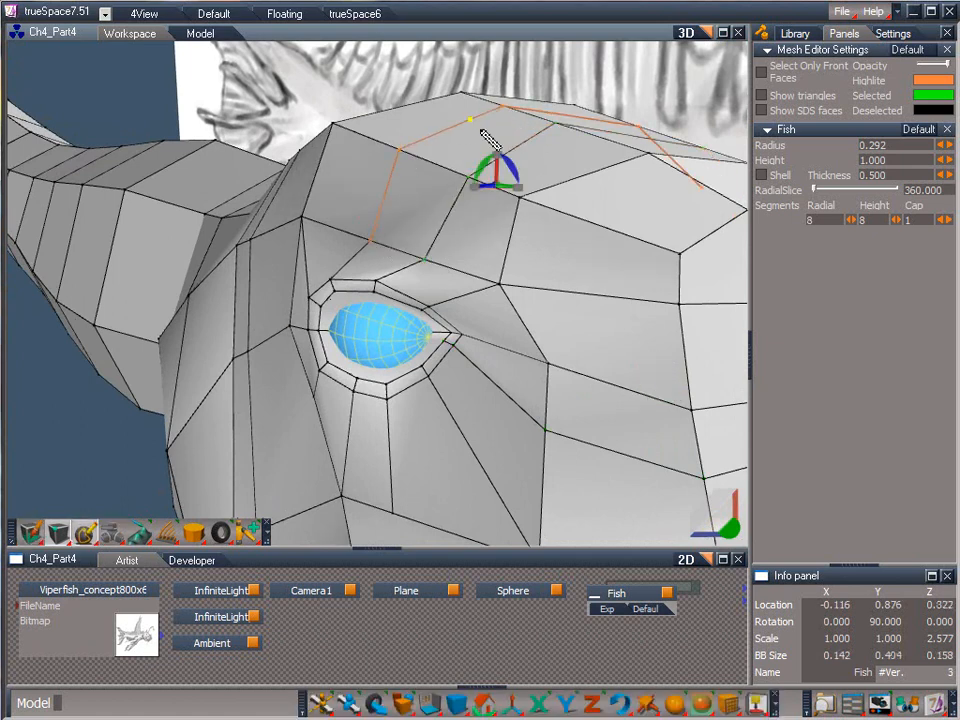
right_click(484, 133)
Shift the two vertices above the eye and the upper vertex of the front edge line backward to even the spacing
drag(729, 526, 738, 580)
drag(714, 519, 415, 520)
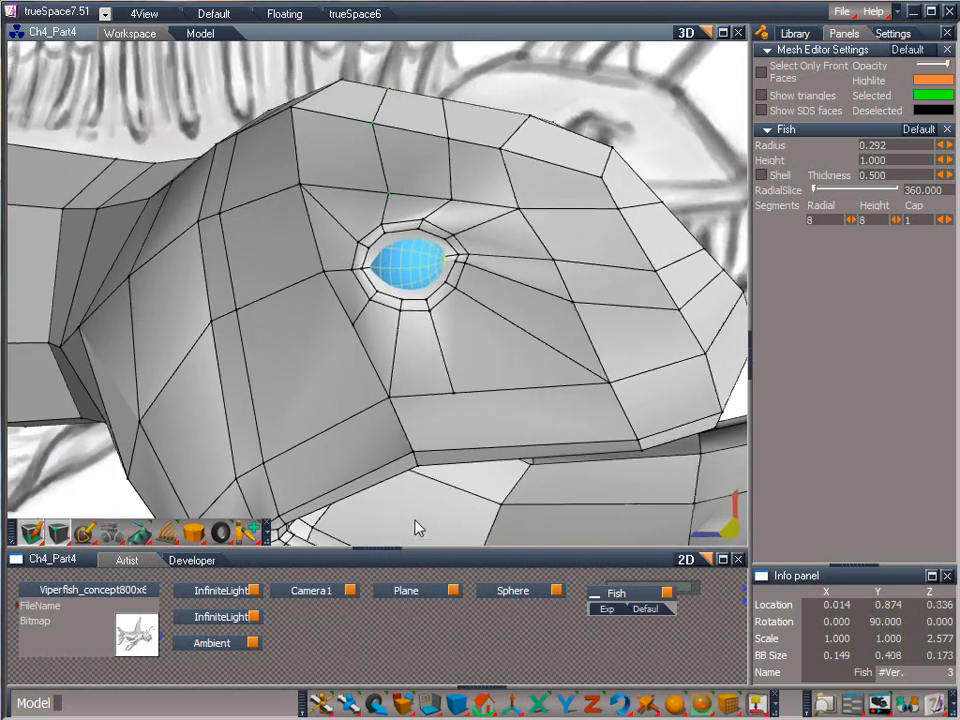
drag(391, 190, 190, 151)
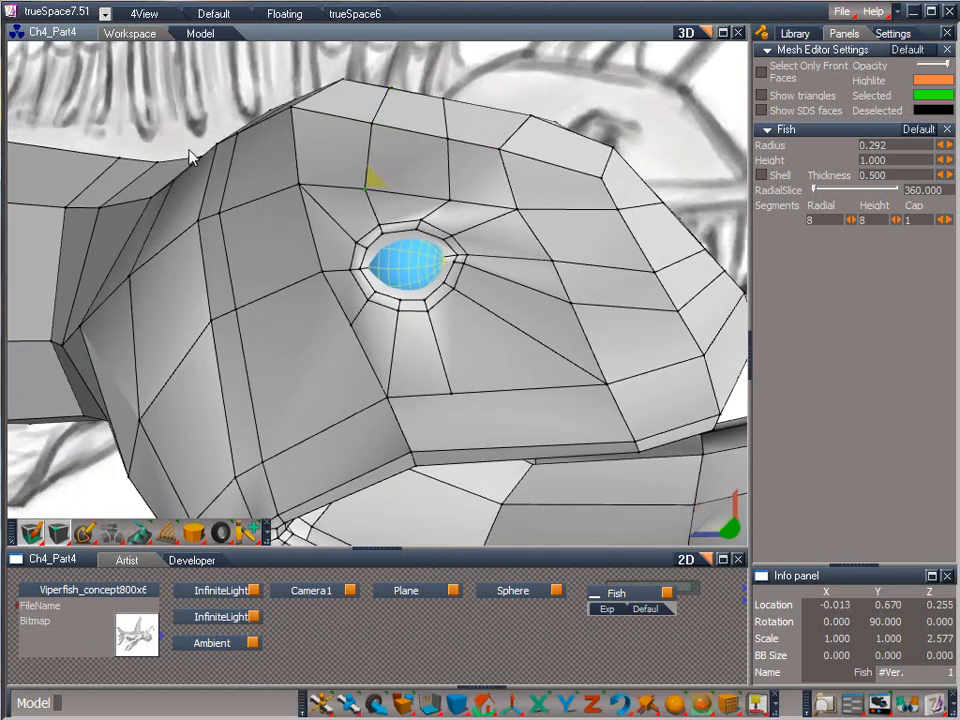
click(449, 199)
drag(457, 195, 279, 165)
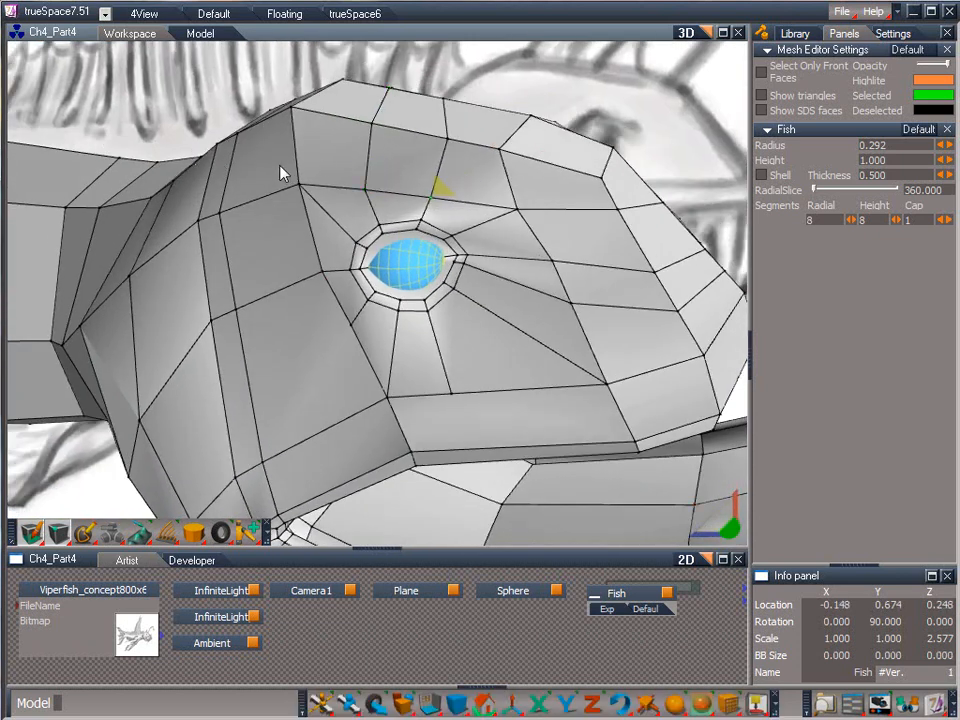
click(448, 138)
drag(456, 132, 346, 106)
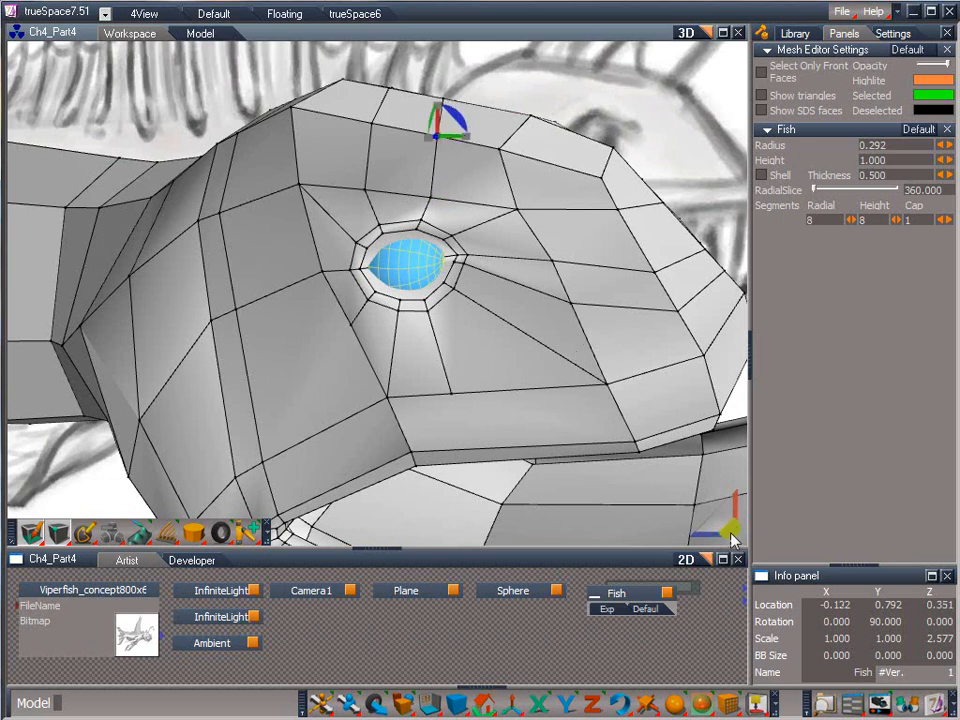
Select the polygons filling the eye socket in face mode and merge them into one polygon
drag(731, 530, 549, 540)
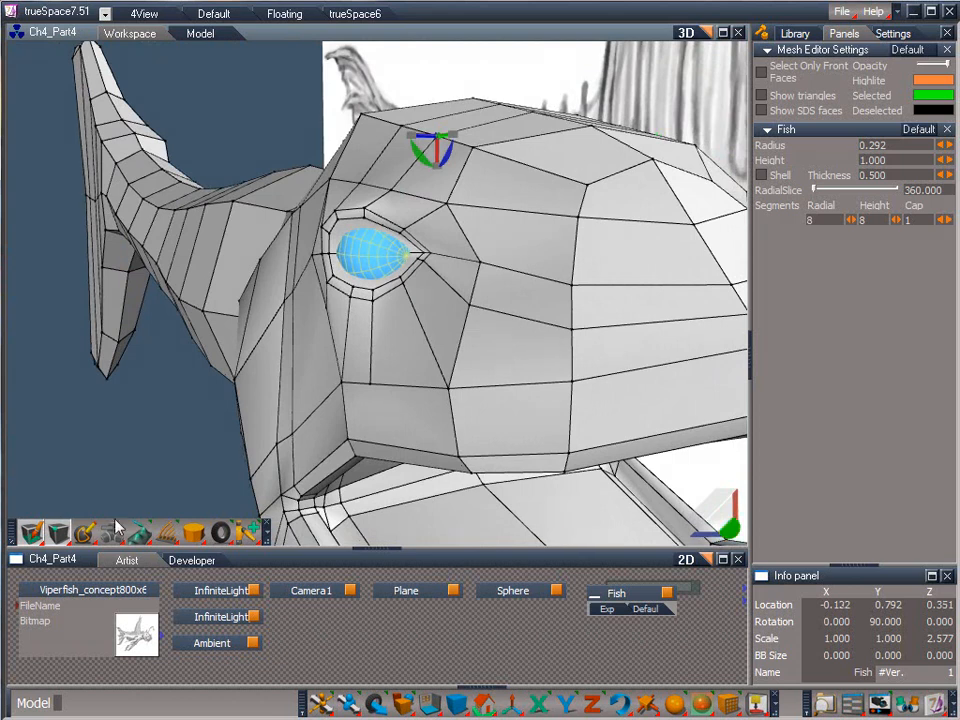
click(58, 531)
click(68, 487)
click(413, 258)
click(413, 258)
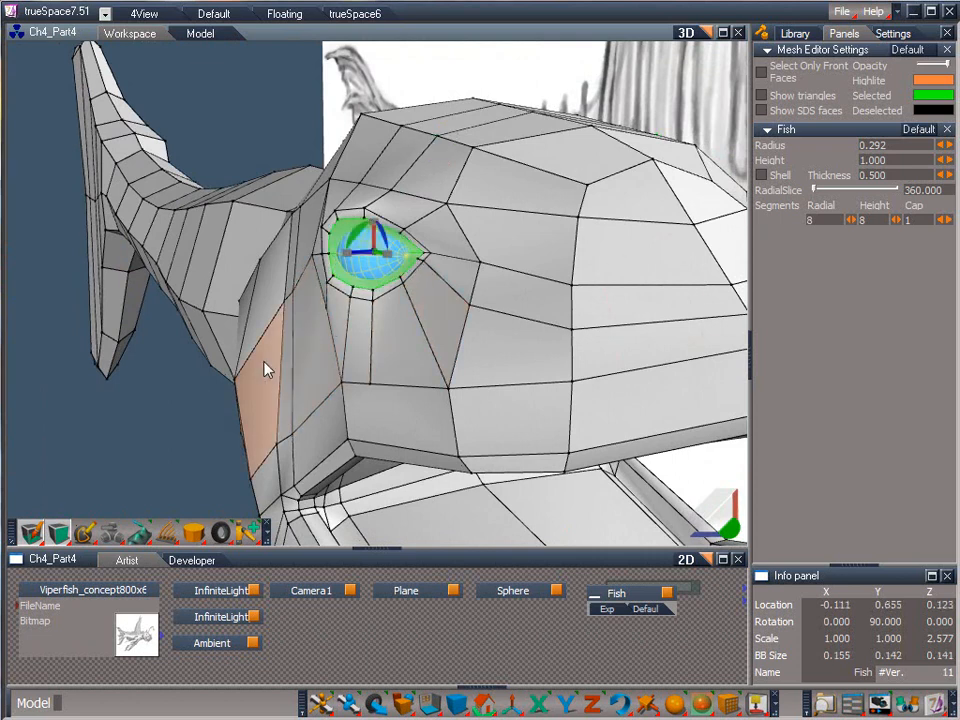
drag(85, 533, 141, 398)
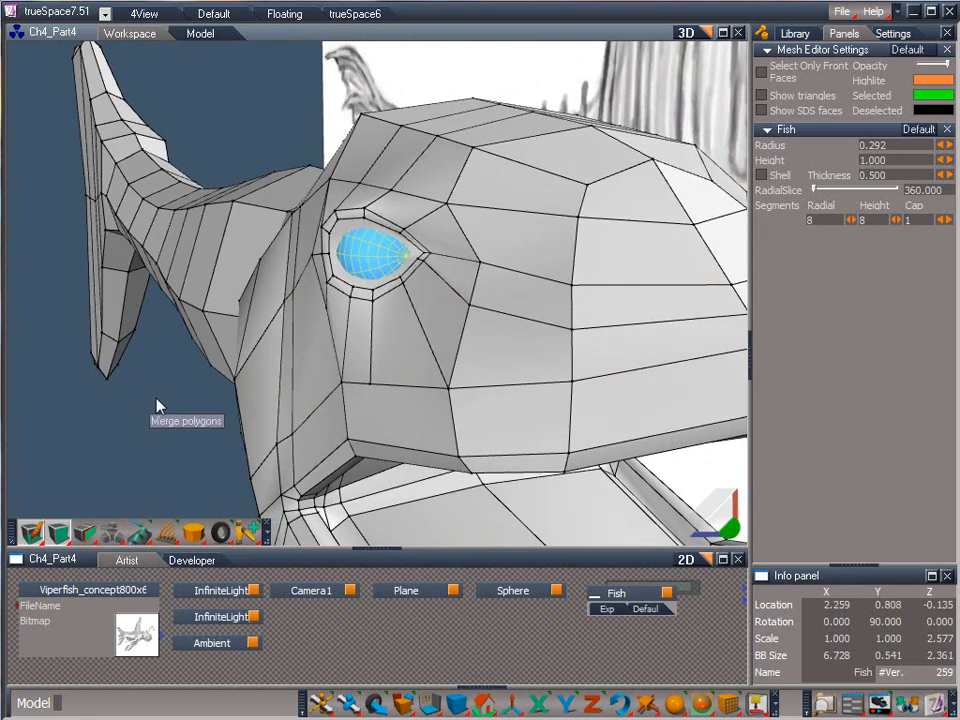
Bevel the merged eye socket polygon to create a narrow inner ring around the eye
drag(85, 533, 140, 318)
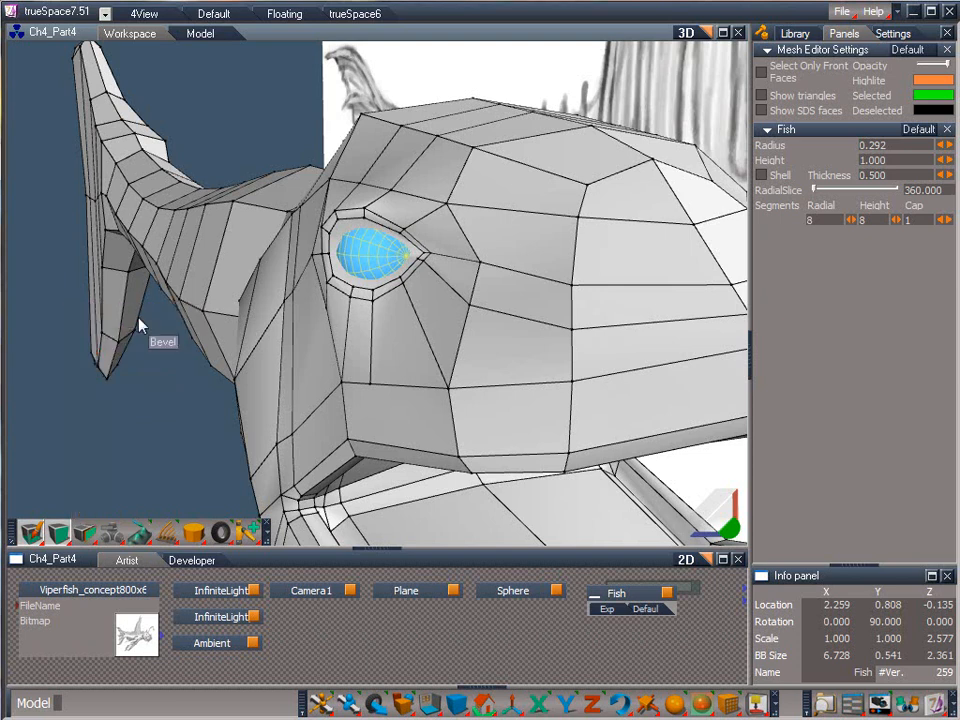
click(378, 287)
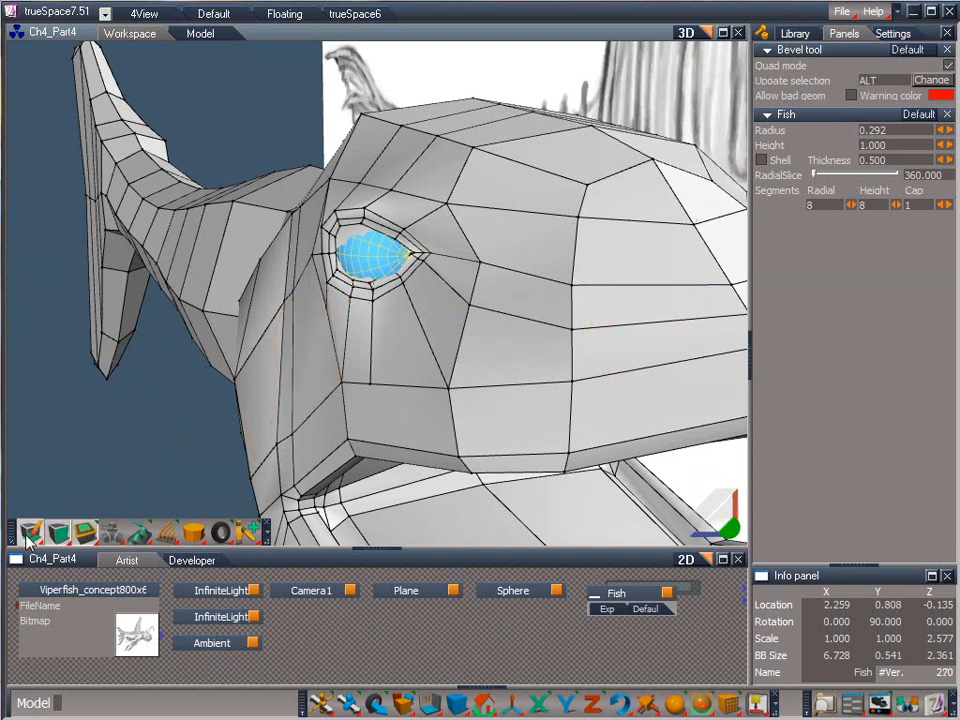
Switch to vertex editing and move the front vertices of the inner eye ring to fit around the eyeball
mouse_move(58, 532)
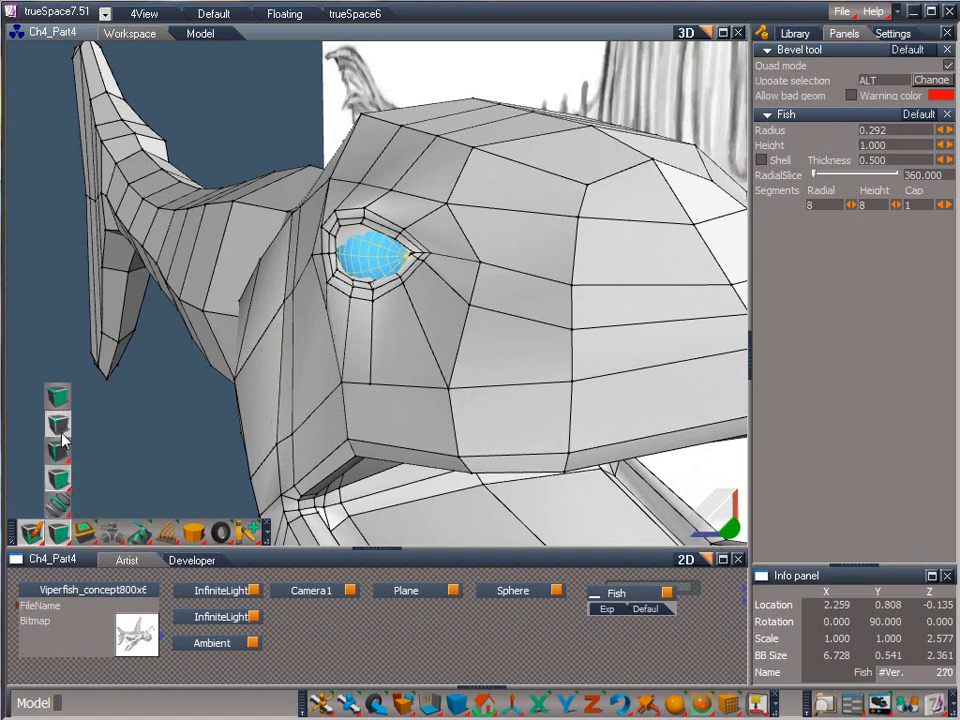
click(393, 272)
mouse_move(730, 528)
mouse_down()
mouse_move(699, 511)
mouse_move(731, 533)
mouse_up()
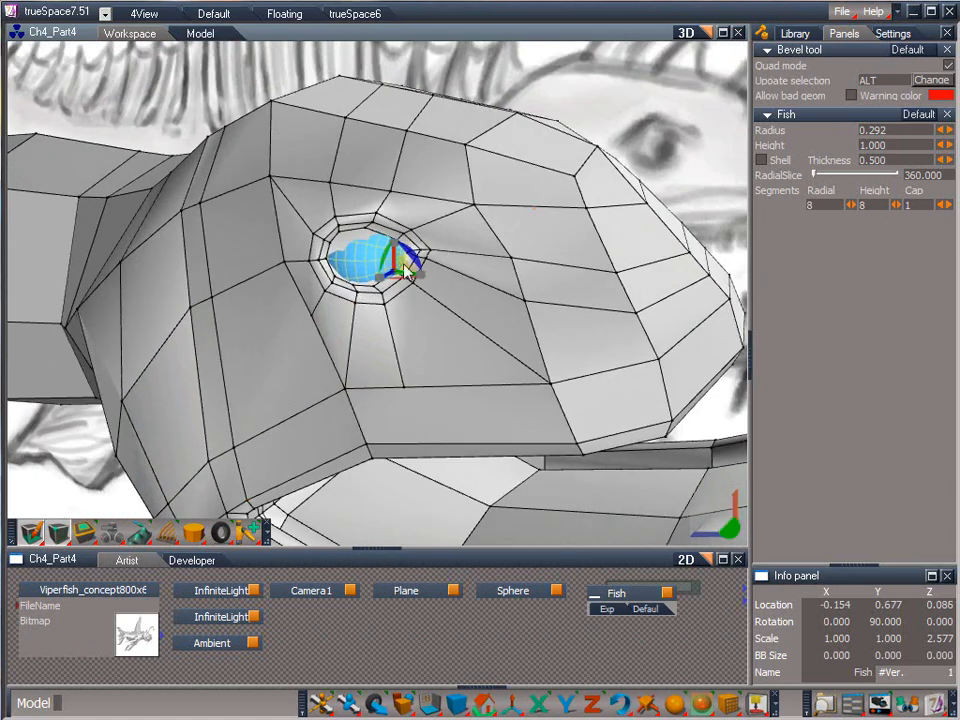
drag(405, 268, 419, 248)
drag(730, 528, 955, 545)
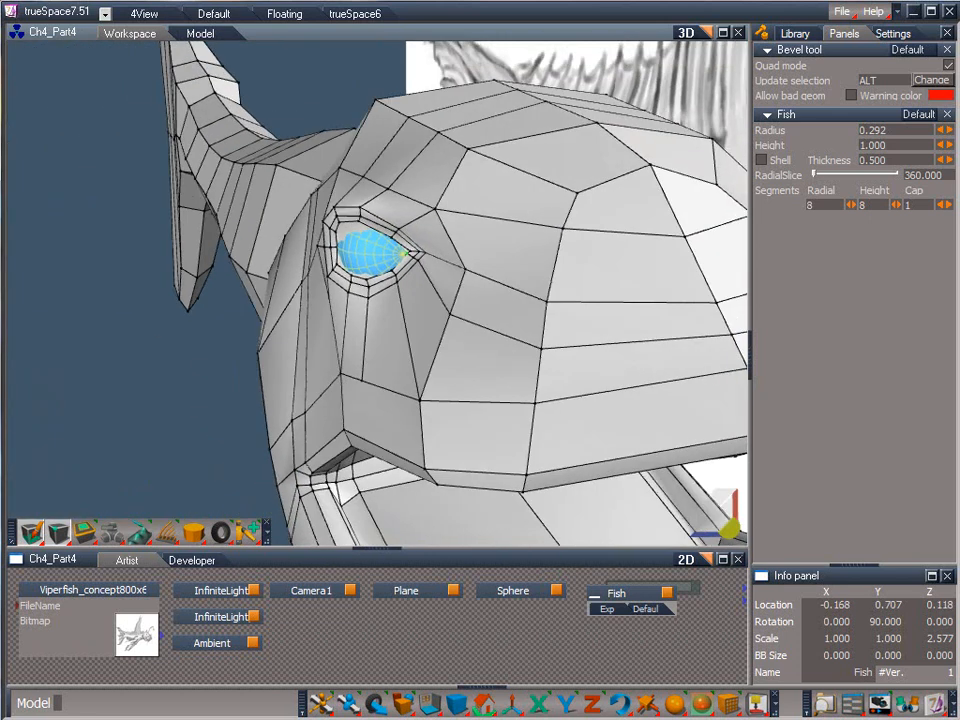
mouse_move(402, 246)
mouse_down()
mouse_move(416, 293)
mouse_move(415, 251)
mouse_up()
drag(727, 524, 632, 492)
drag(430, 228, 430, 226)
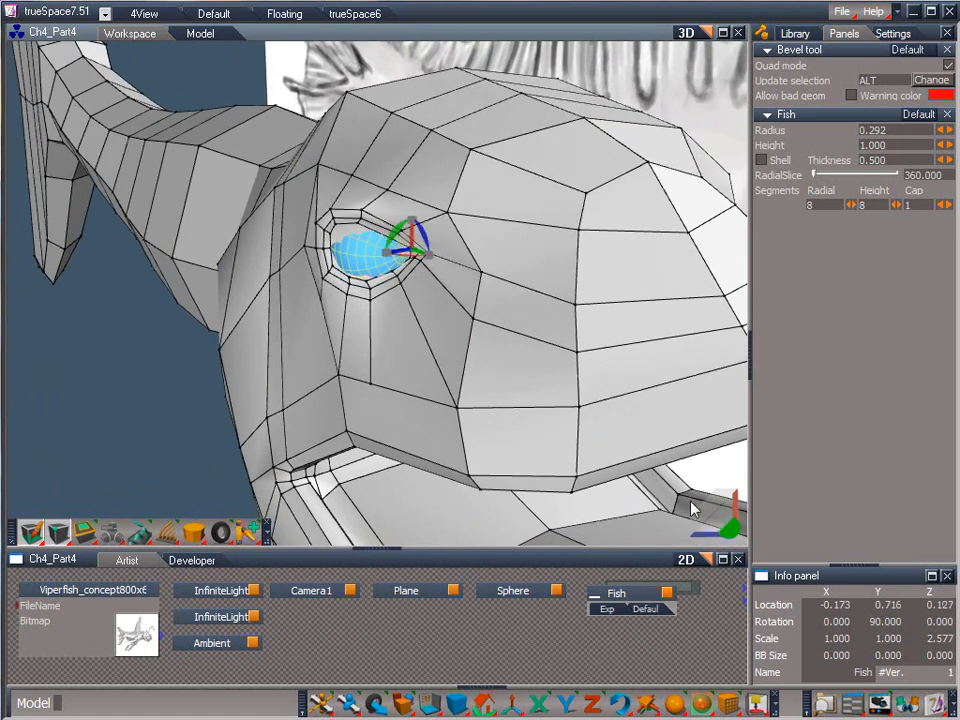
Reposition the front corner and lower front vertices of the eye socket rim so they follow the eyeball's surface
drag(728, 527, 278, 558)
drag(416, 240, 390, 230)
drag(728, 527, 930, 478)
drag(411, 237, 424, 288)
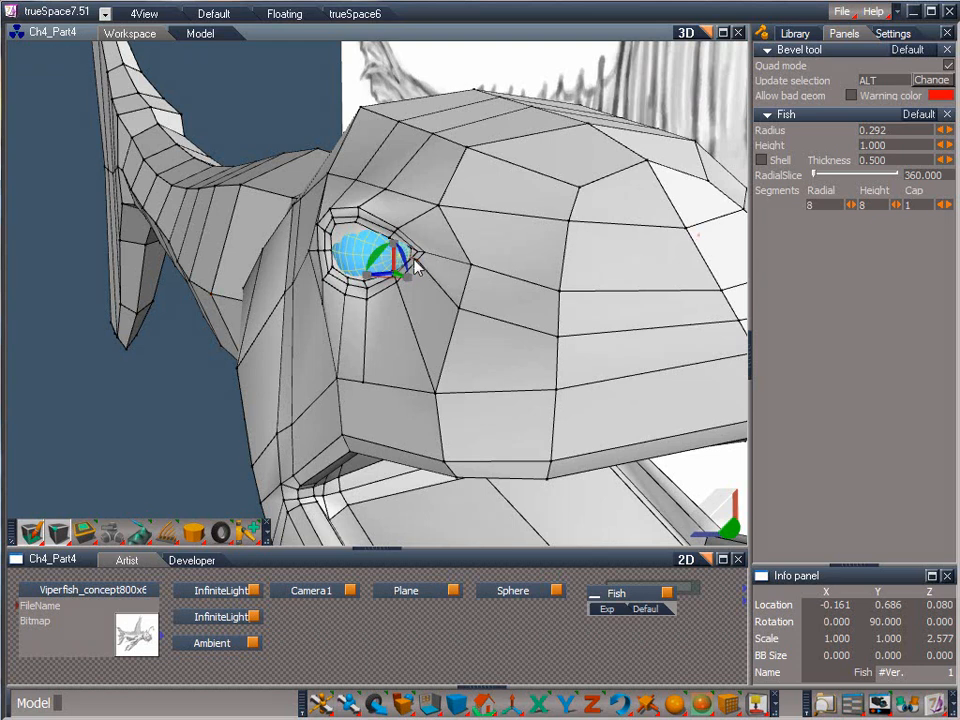
drag(417, 265, 426, 275)
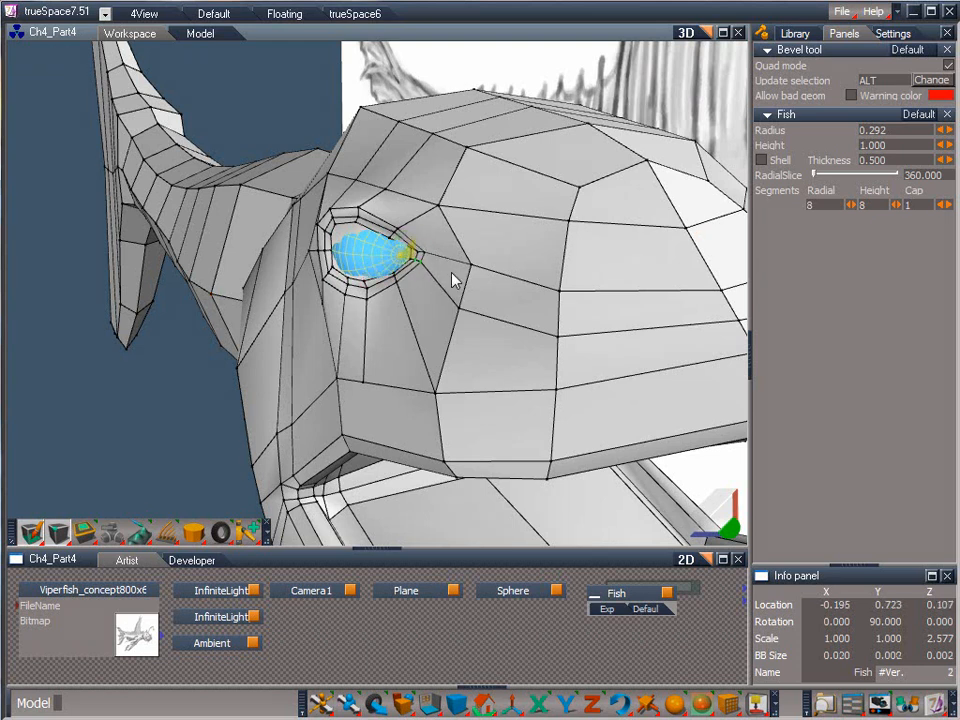
click(398, 279)
drag(397, 278, 415, 288)
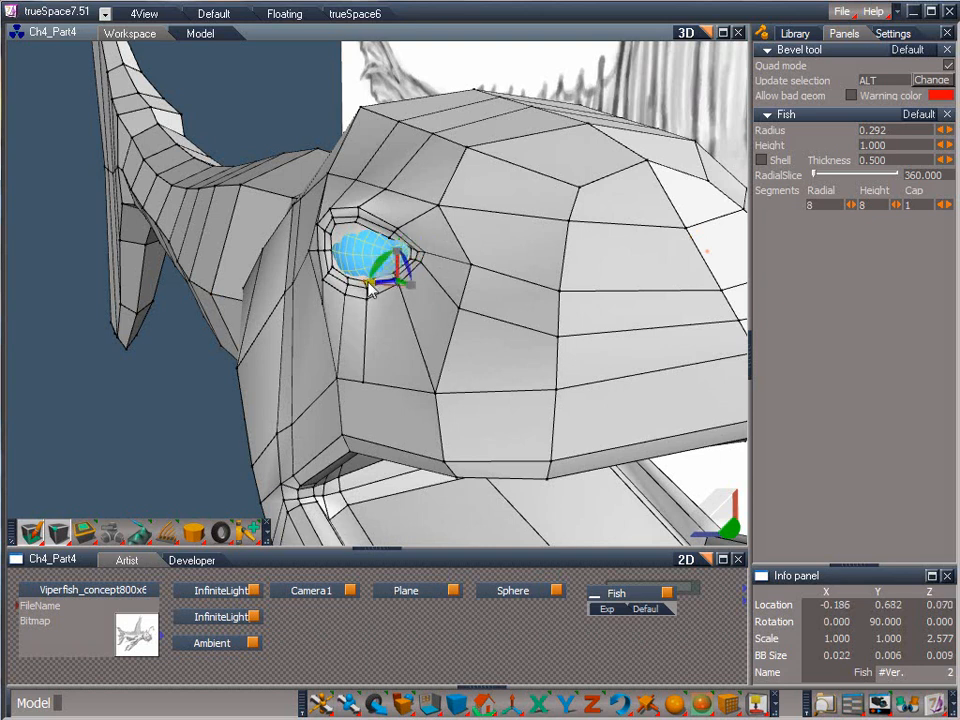
Move the inner vertices along the underside of the eye socket closer to the eyeball
click(367, 283)
drag(730, 529, 270, 478)
drag(398, 293, 441, 276)
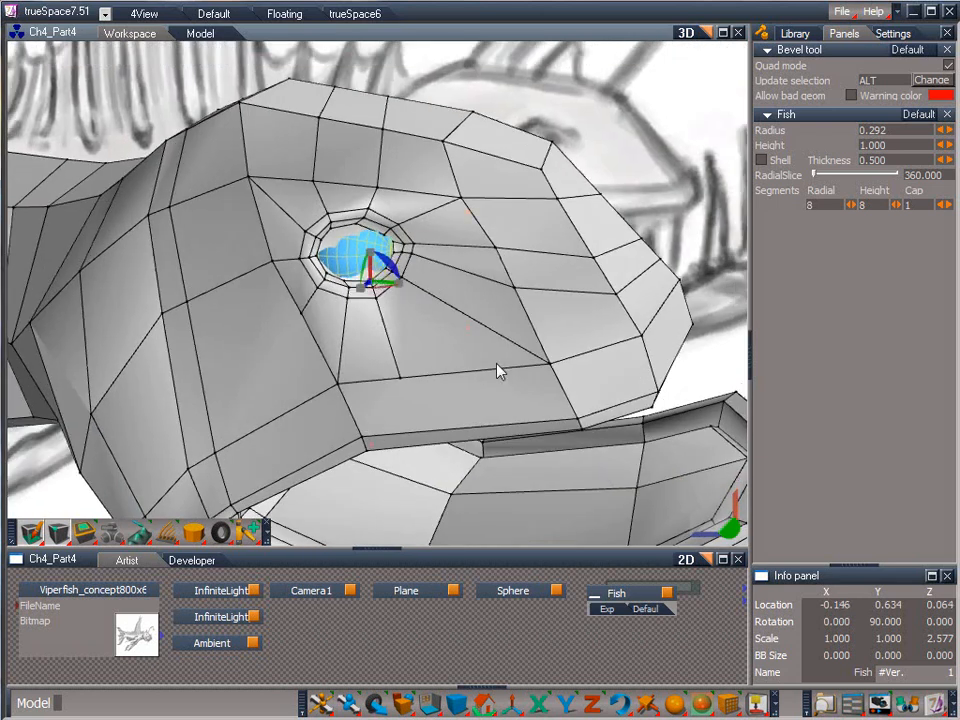
drag(730, 528, 435, 361)
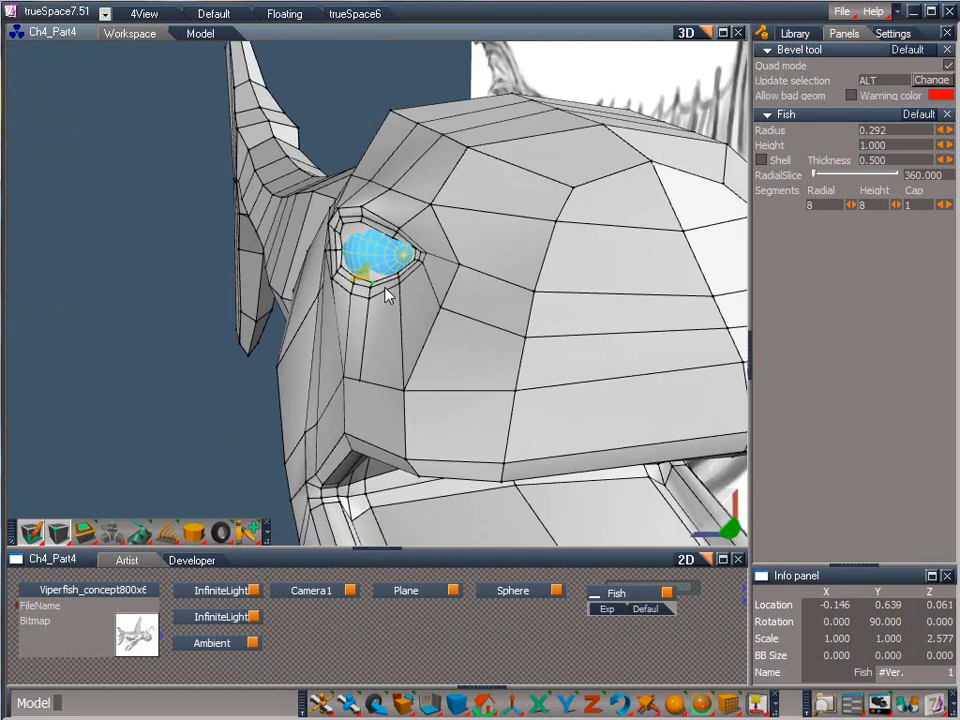
mouse_move(388, 294)
mouse_down()
mouse_move(394, 281)
mouse_move(374, 293)
mouse_move(344, 272)
mouse_move(391, 301)
mouse_up()
Adjust the vertices along the upper rim of the eye socket to wrap around the top of the eyeball
click(332, 224)
drag(352, 230, 425, 207)
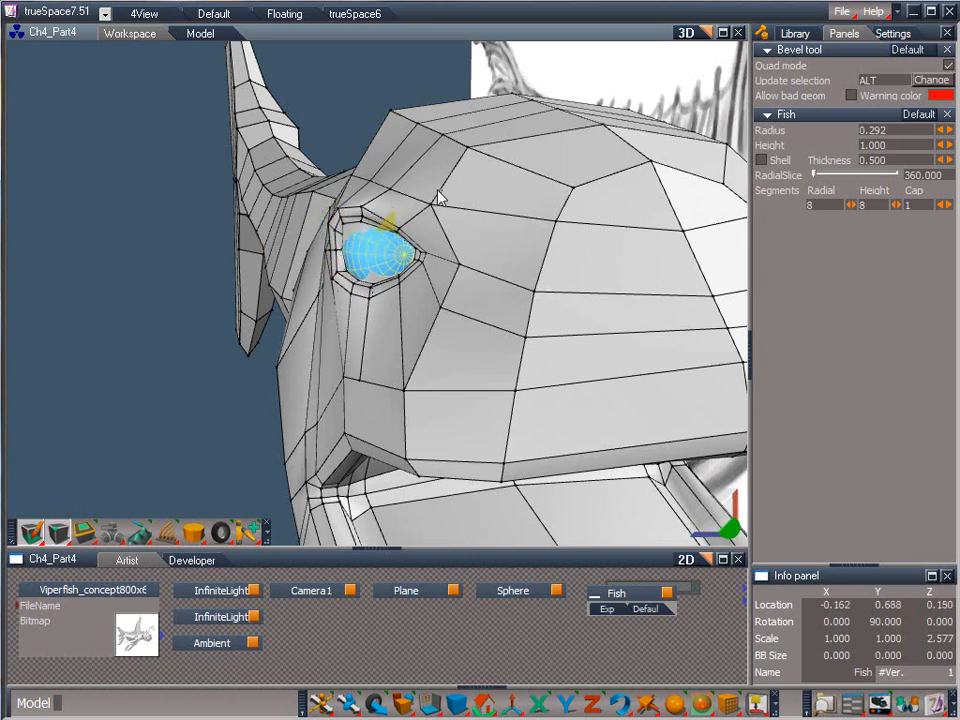
drag(390, 244, 422, 258)
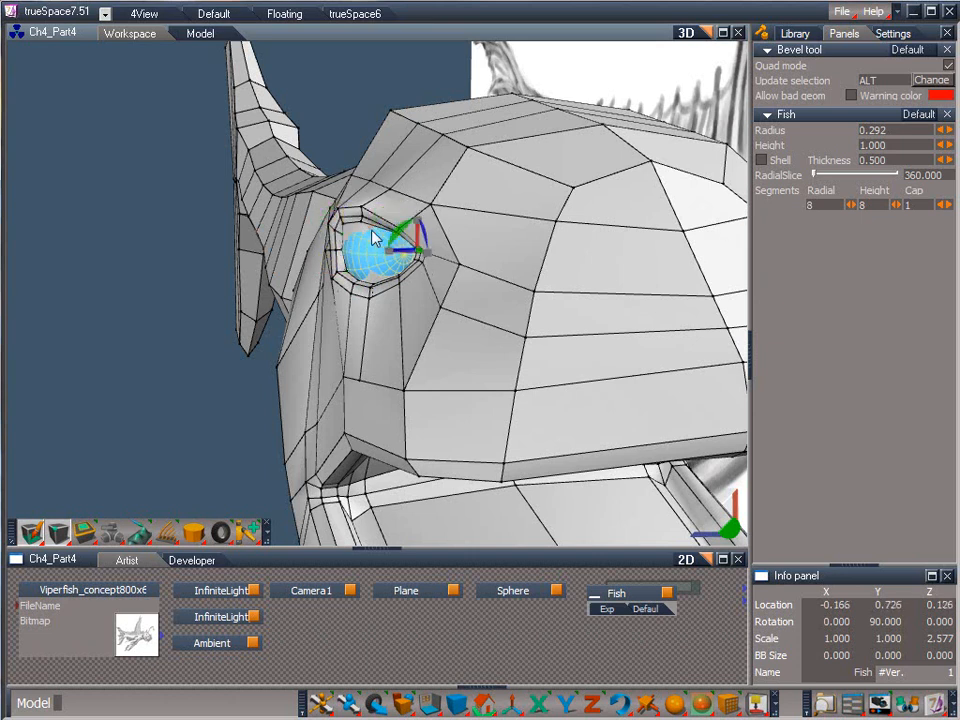
click(362, 221)
drag(361, 214, 418, 202)
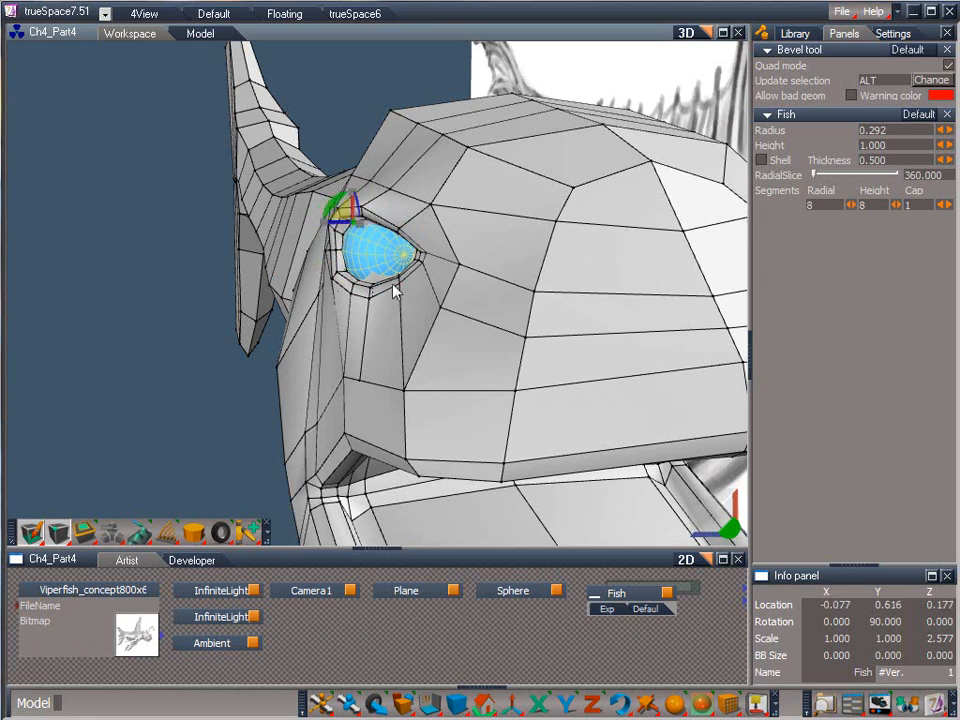
Refine the bottom vertex and the upper rear vertices of the inner eye ring to match the eyeball
drag(732, 528, 199, 597)
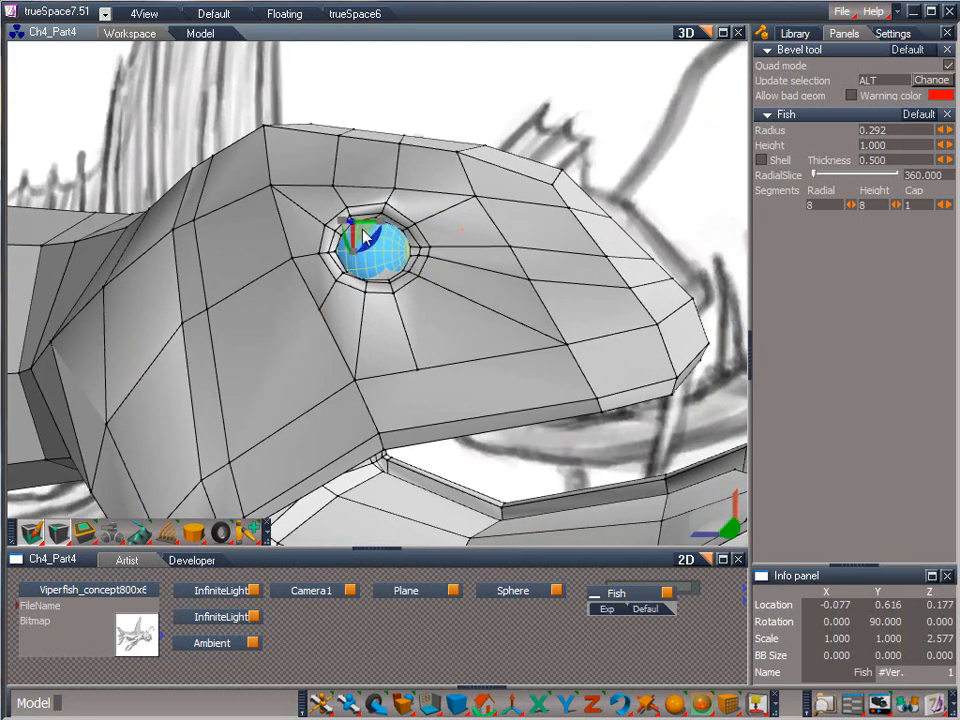
drag(378, 228, 398, 278)
drag(732, 529, 660, 507)
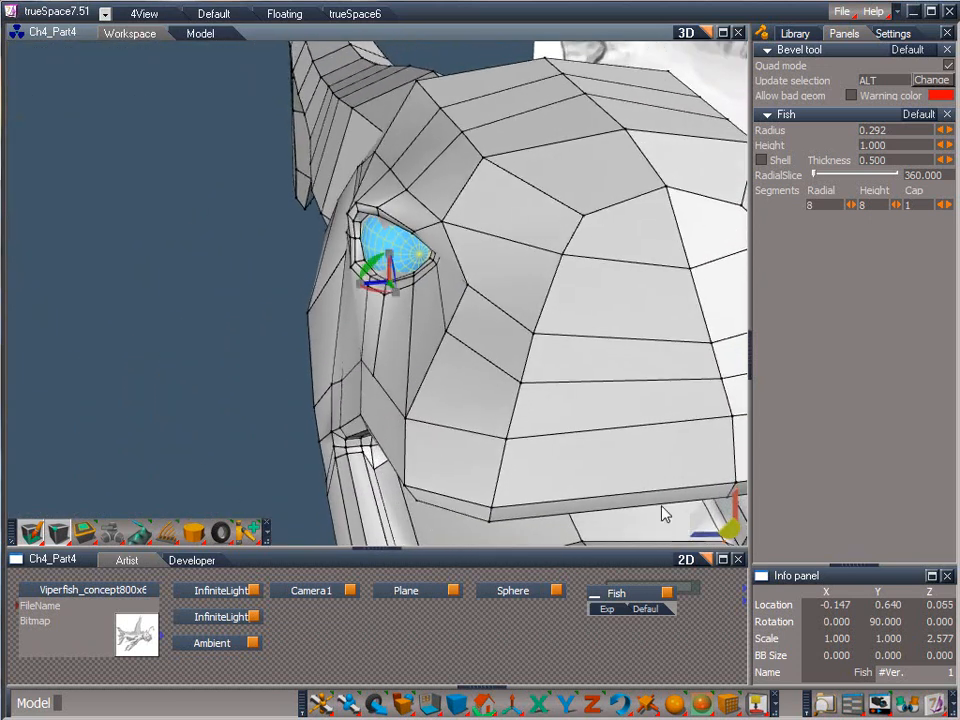
click(362, 223)
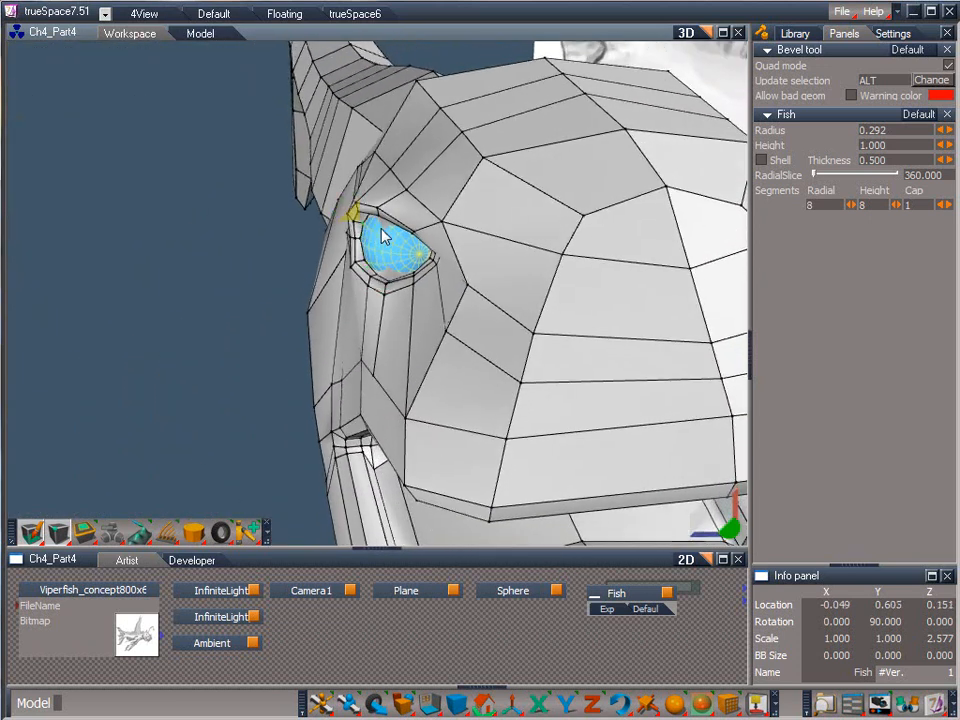
click(383, 235)
drag(728, 535, 608, 674)
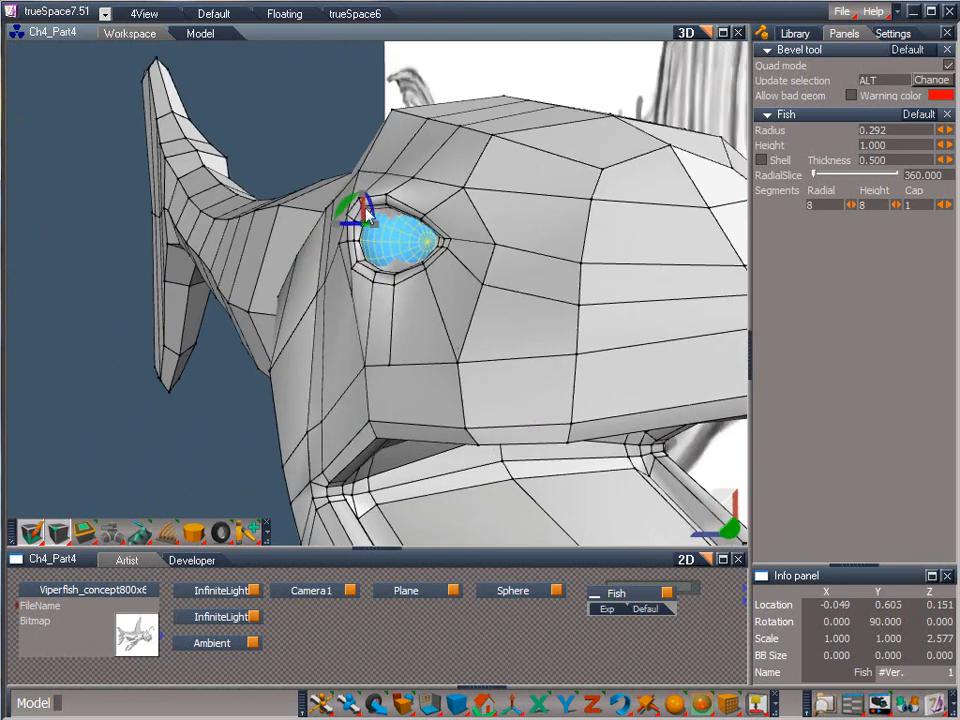
drag(356, 216, 379, 228)
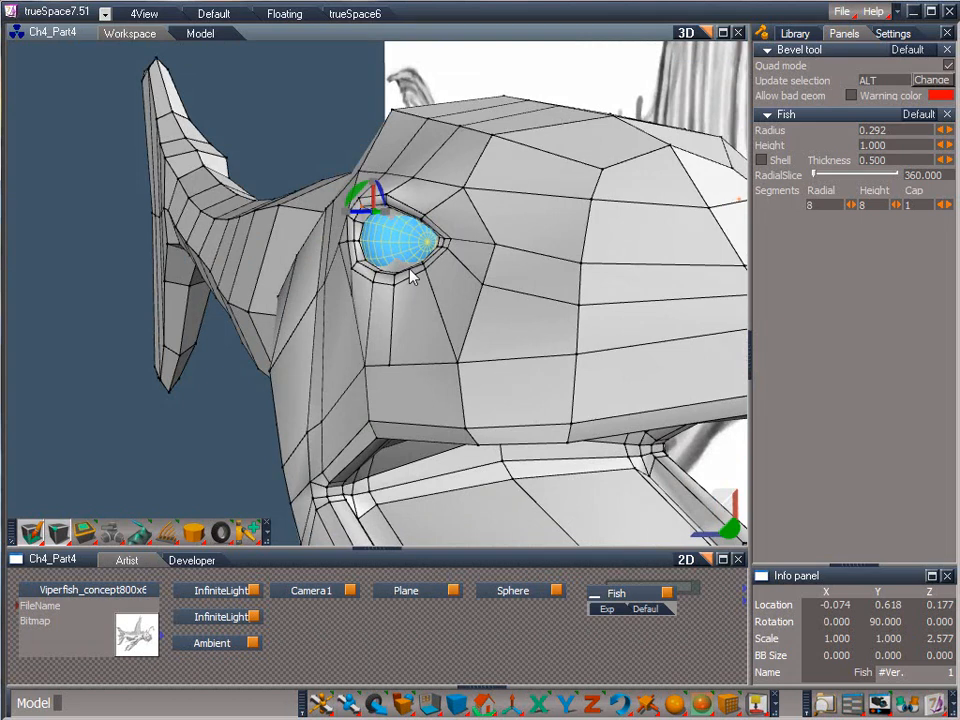
Reshape the rear rim of the eye socket by moving its lower and upper outer vertices
drag(730, 529, 649, 506)
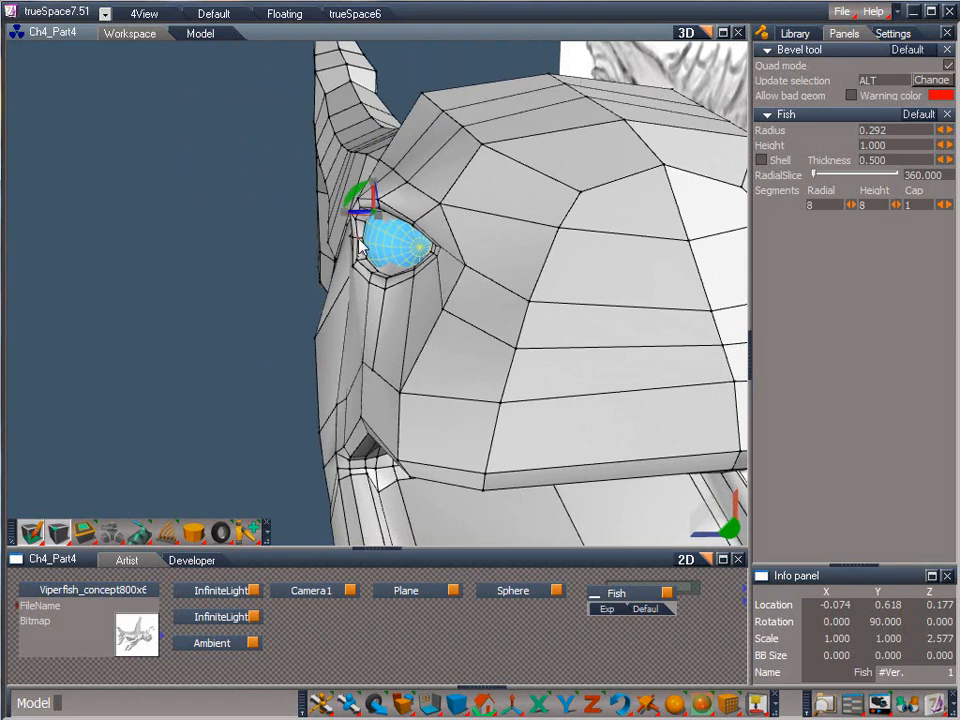
drag(359, 246, 371, 276)
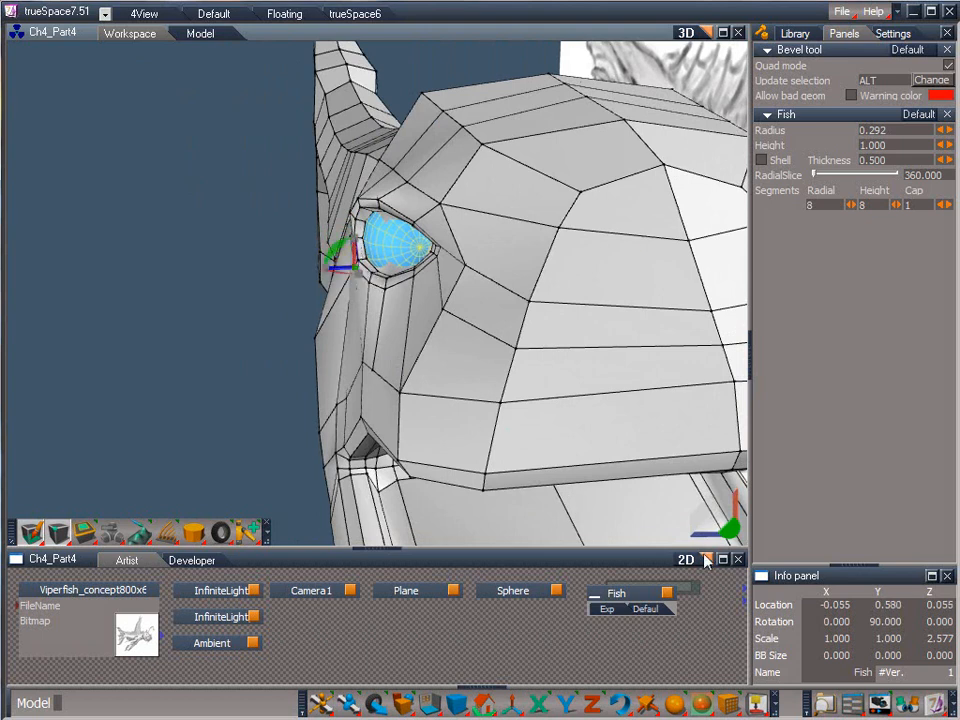
drag(732, 529, 644, 684)
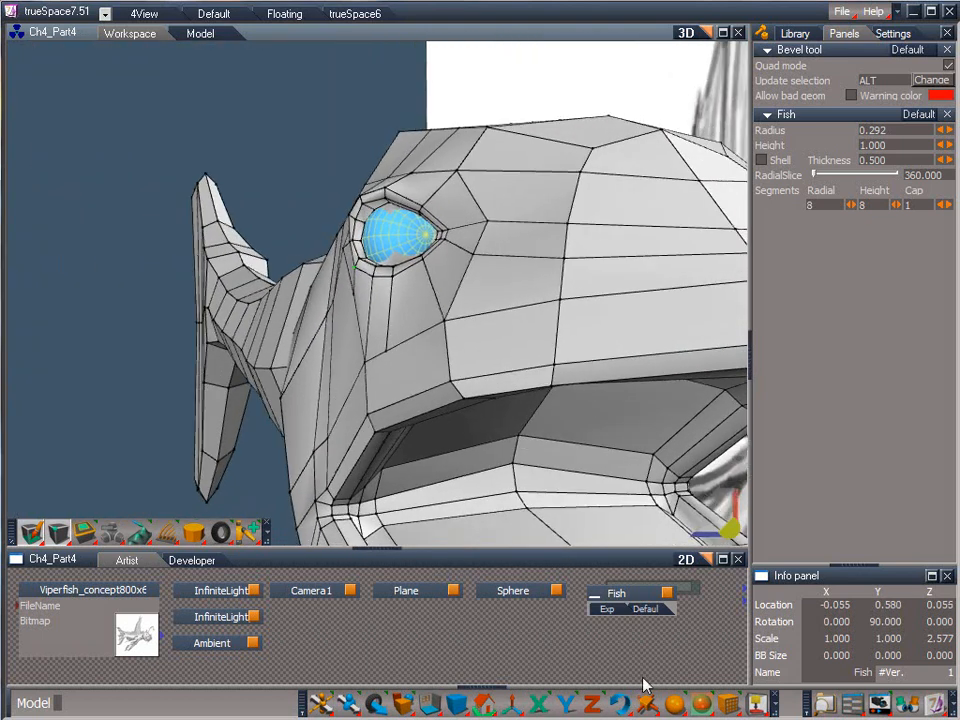
drag(339, 274, 363, 241)
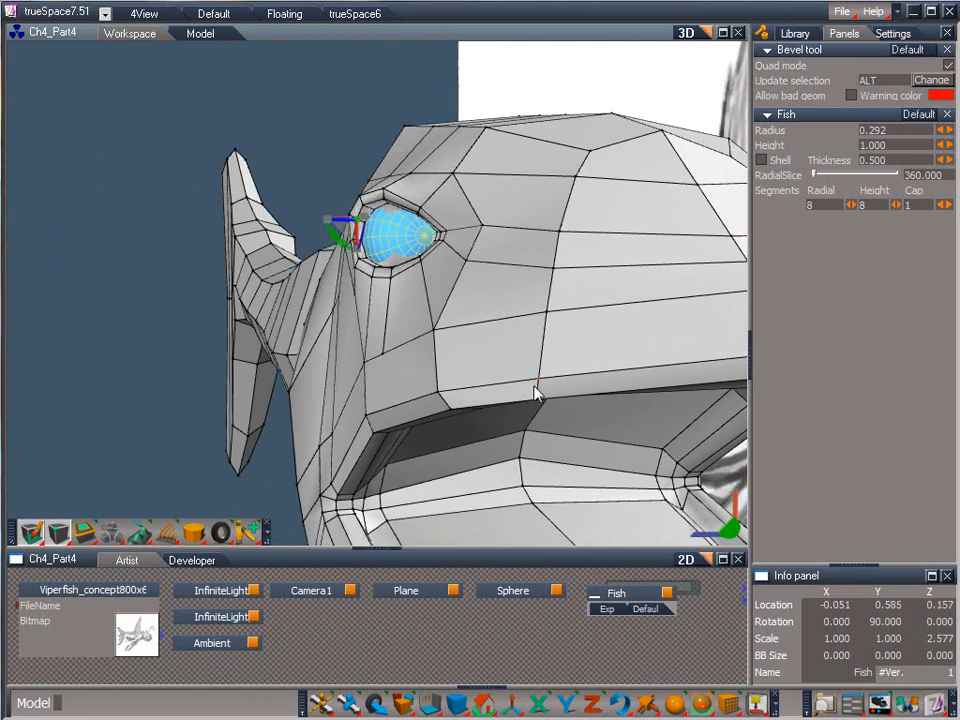
drag(733, 530, 632, 309)
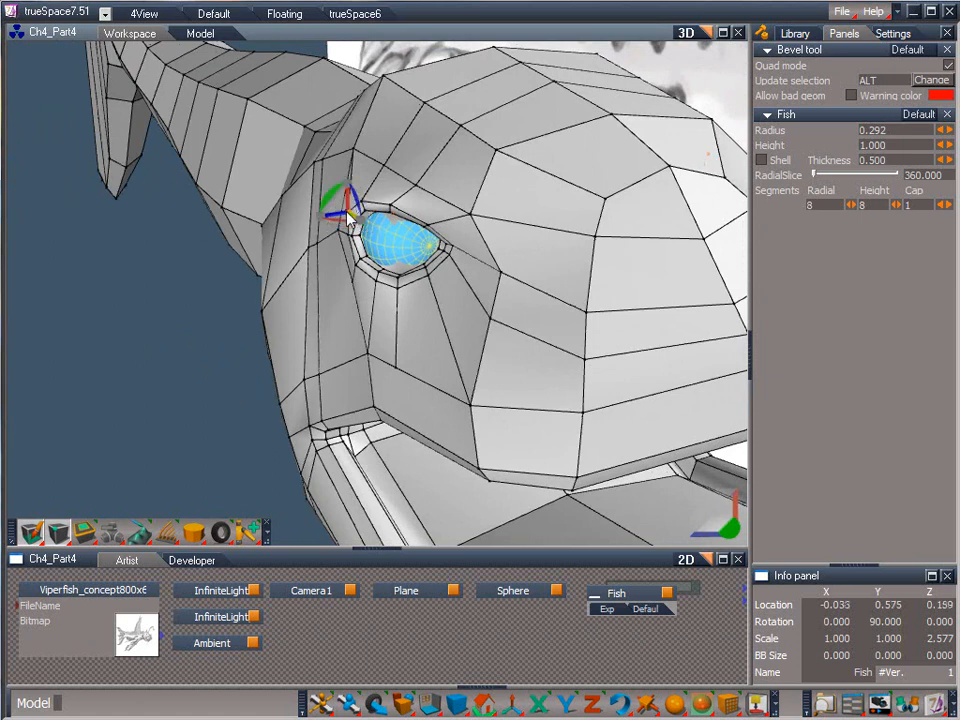
drag(353, 210, 382, 180)
Adjust the upper front rim vertex and the vertices behind the eye to smooth the socket's outline
click(430, 226)
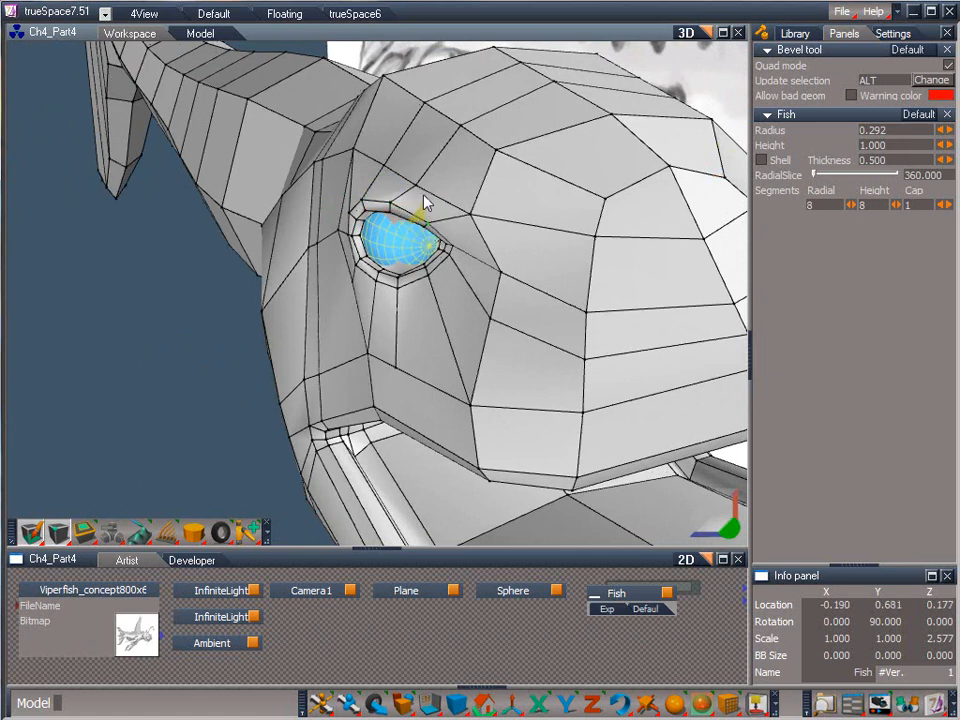
click(343, 238)
mouse_move(343, 238)
mouse_down()
mouse_move(332, 246)
mouse_move(352, 236)
mouse_up()
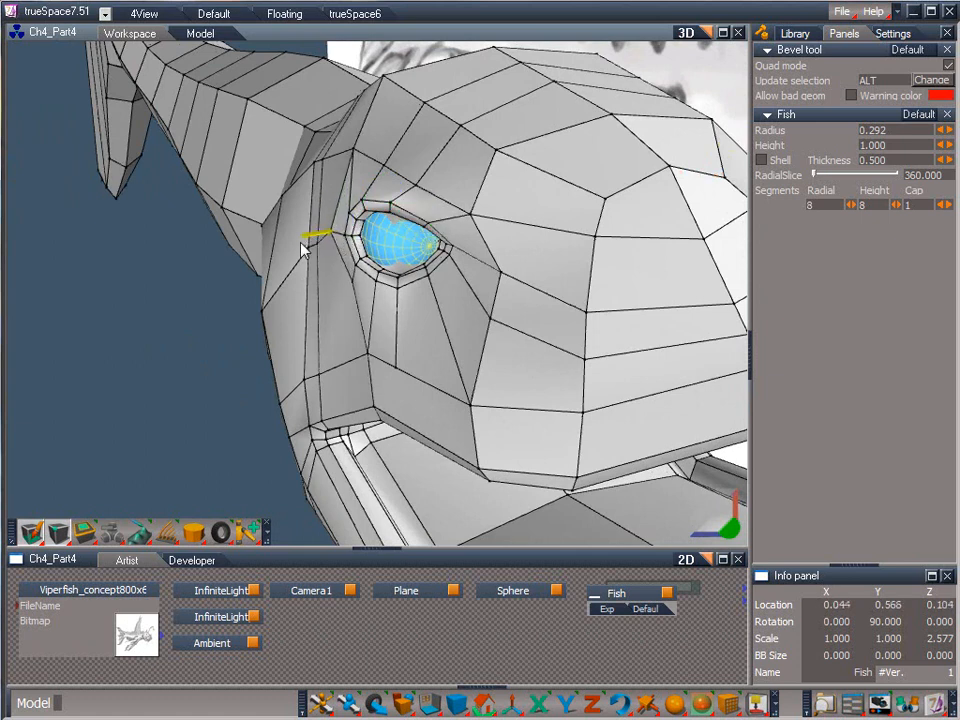
click(344, 285)
drag(344, 282, 331, 292)
Pull the outer vertex beneath the eye downward and outward to form the lower eyelid
drag(730, 528, 752, 470)
click(398, 290)
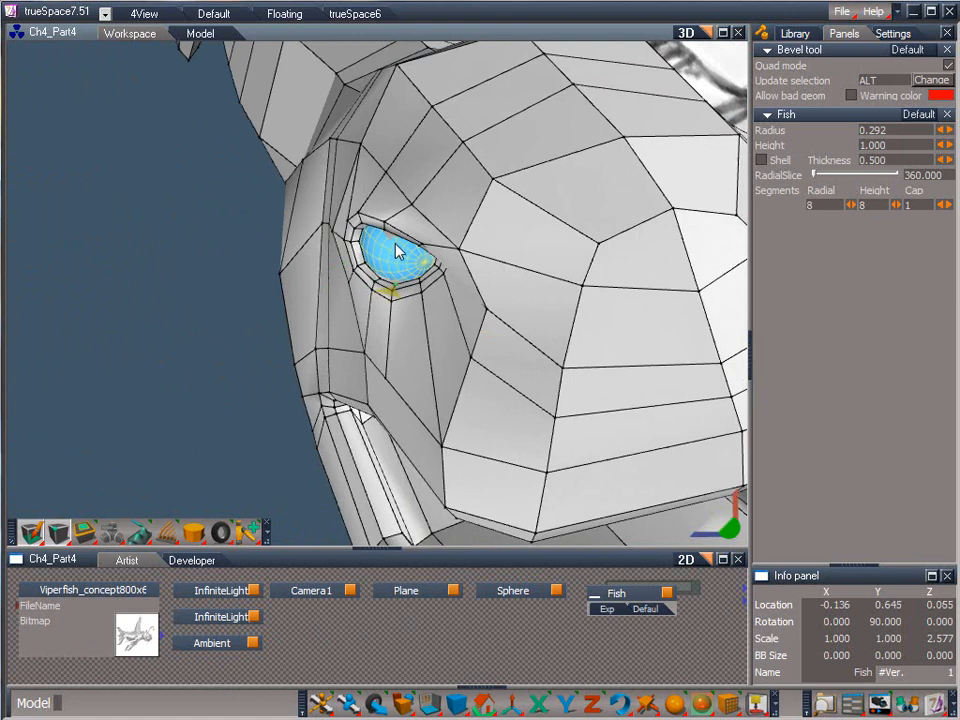
drag(390, 293, 386, 325)
drag(730, 528, 800, 715)
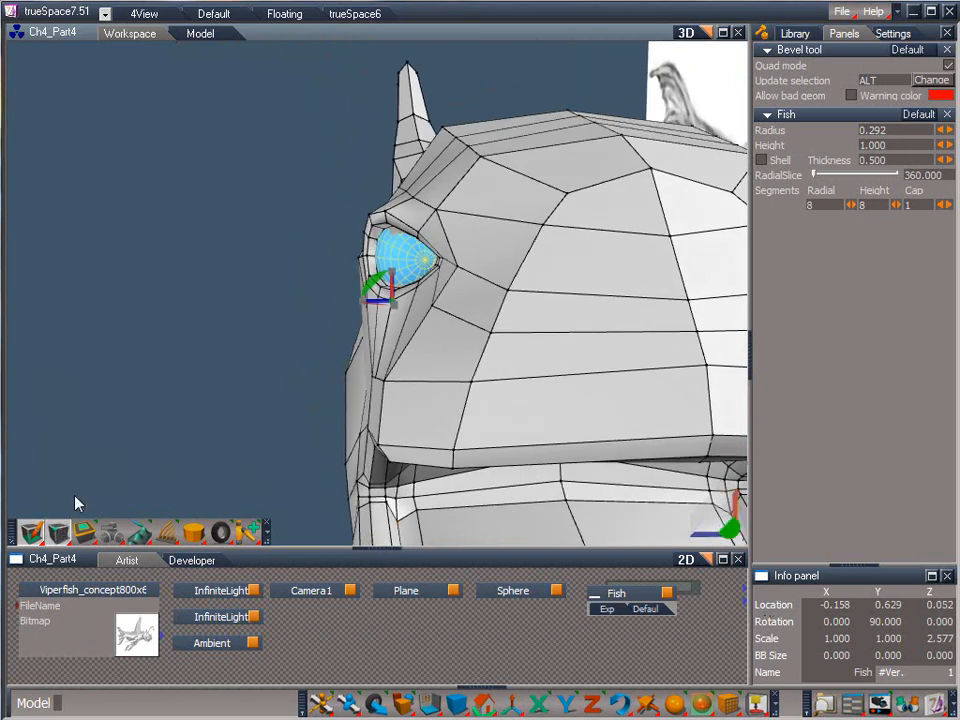
Select the polygon filling the eye socket from inside the rim and sweep it inward with Normal Sweep
drag(716, 526, 672, 545)
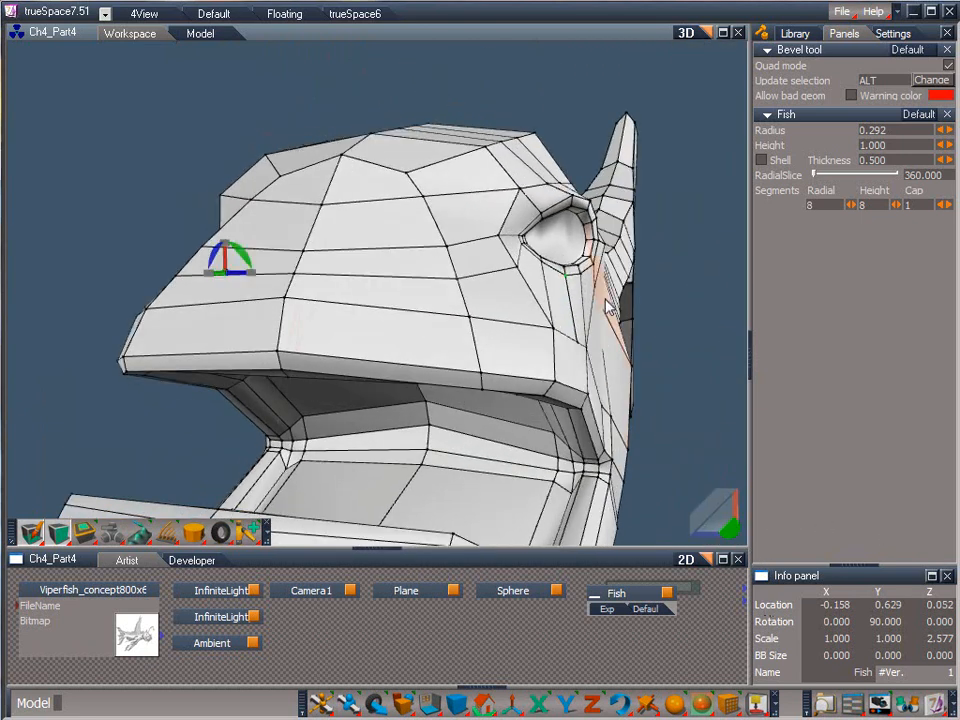
click(568, 260)
mouse_move(85, 535)
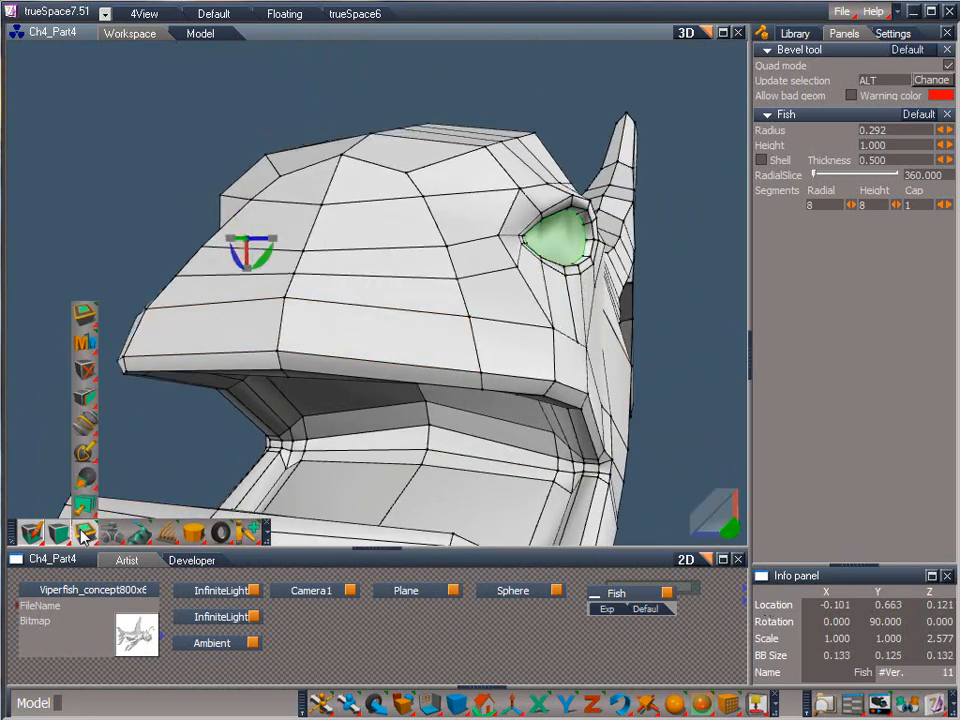
click(111, 318)
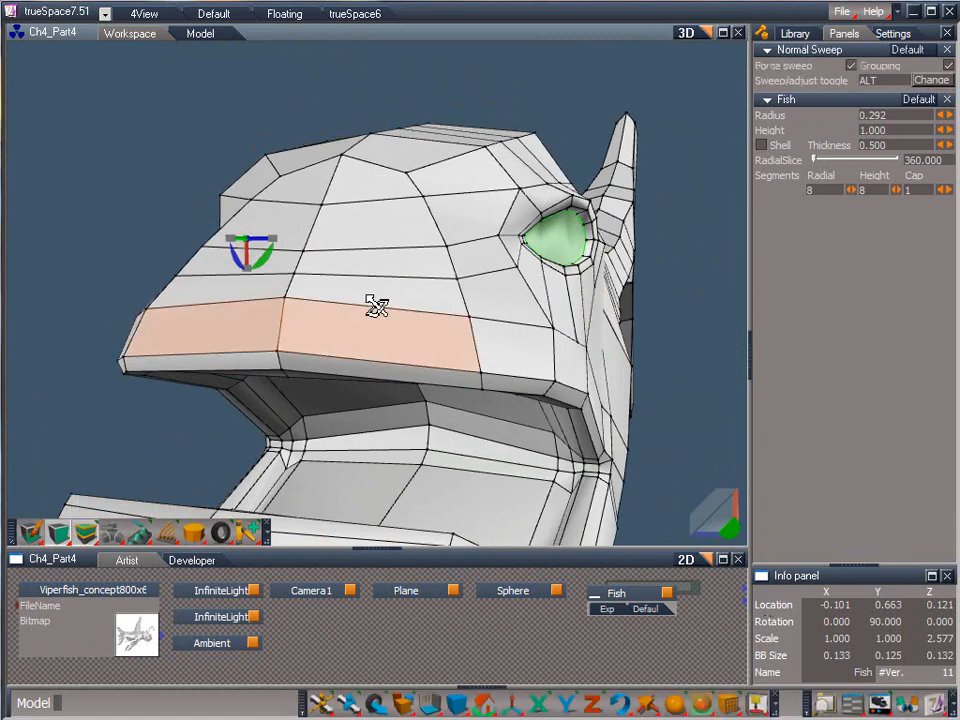
click(564, 270)
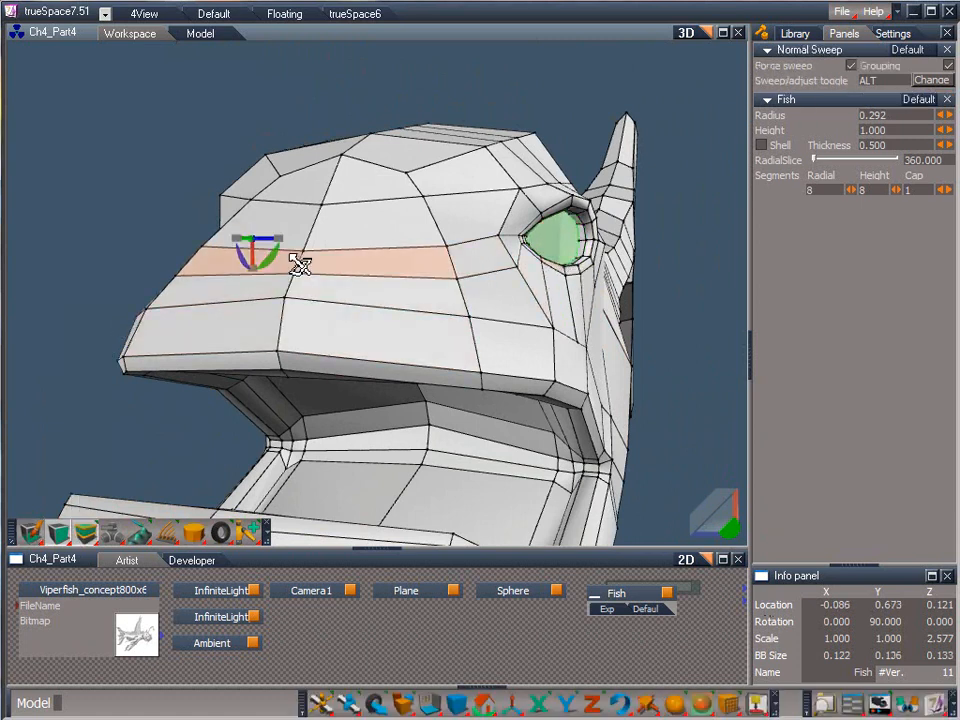
Scale the swept socket polygon down to about 0.81 and delete it to open the eye socket
drag(254, 270, 286, 368)
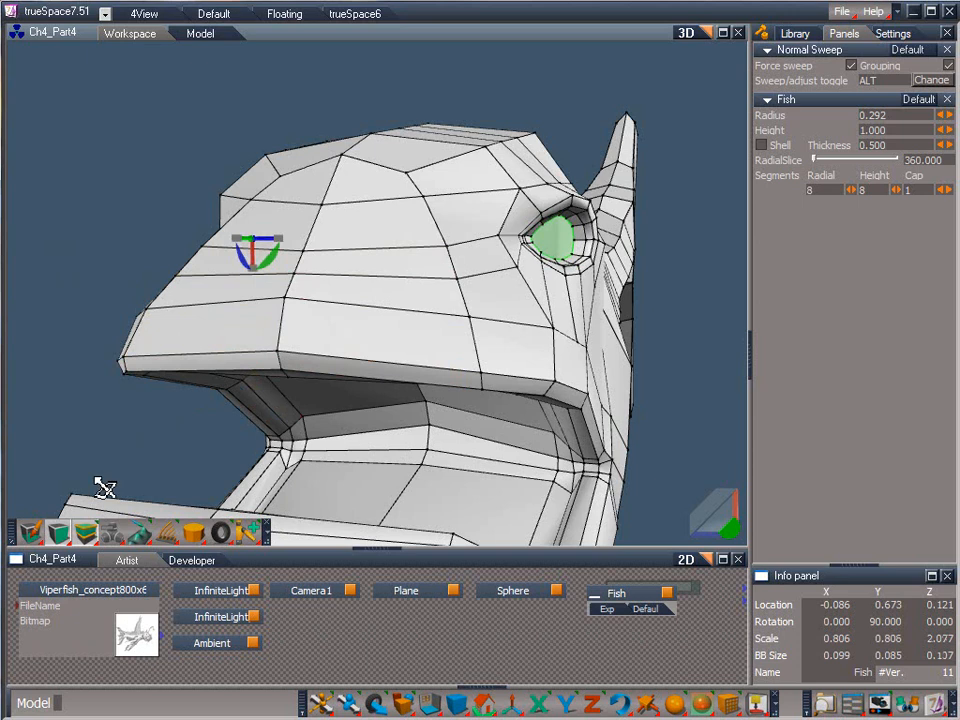
drag(87, 534, 86, 375)
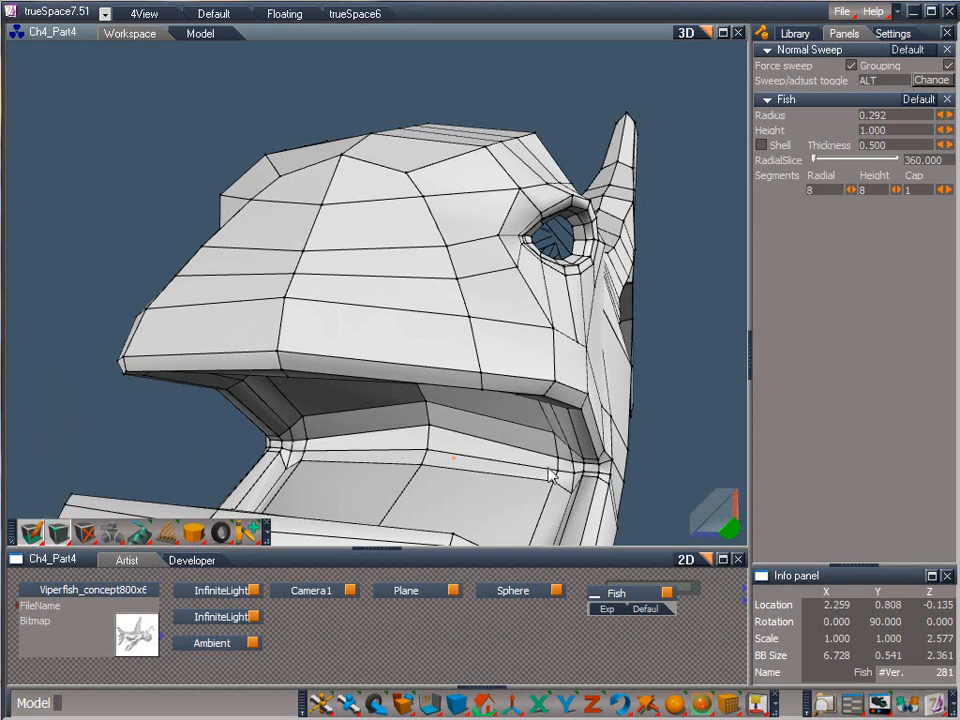
Adjust the vertex on the side of the snout in front of the eye to refine the head's contour
drag(727, 533, 410, 420)
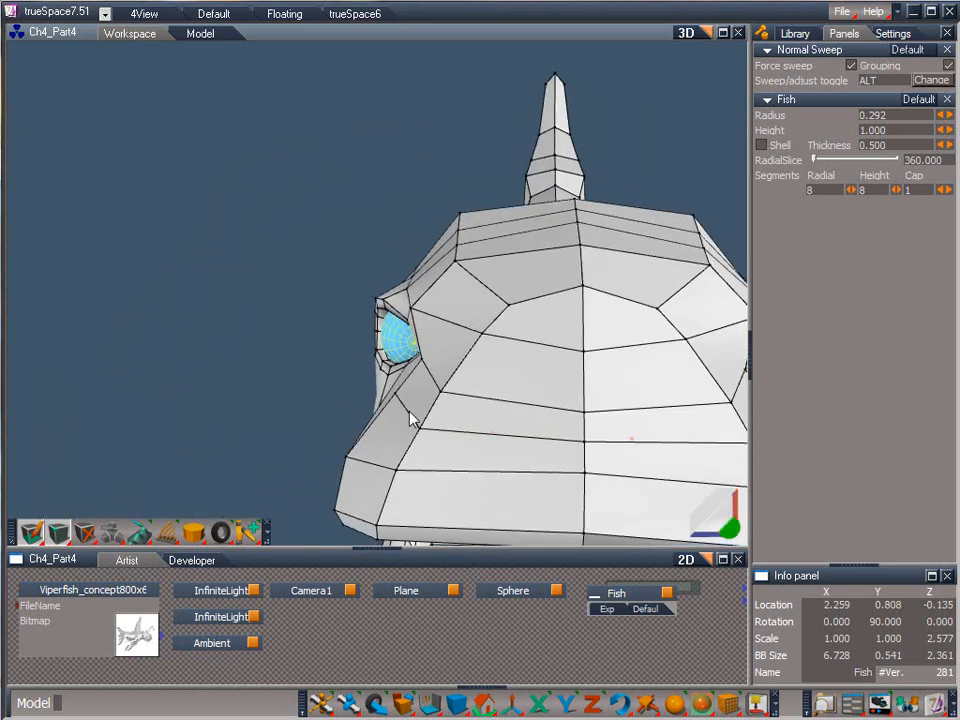
click(437, 393)
drag(713, 521, 793, 467)
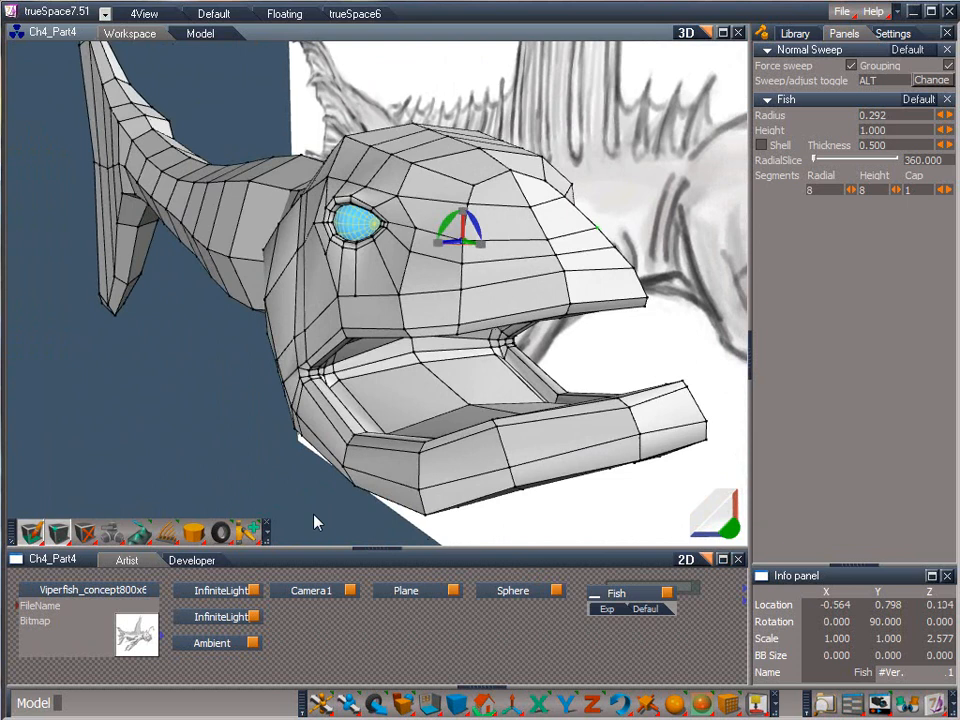